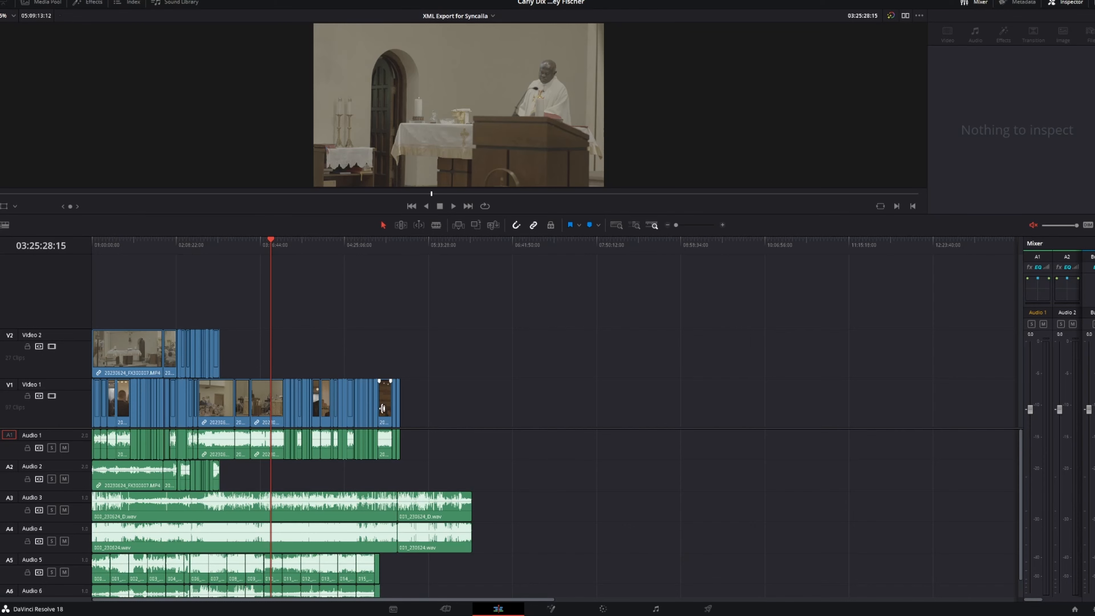
- Export the current timeline as an FCP 7 XML V5 file named XML Export for Syncaila in the project's Syncaila folder
{"action": "key", "text": "ctrl+="}
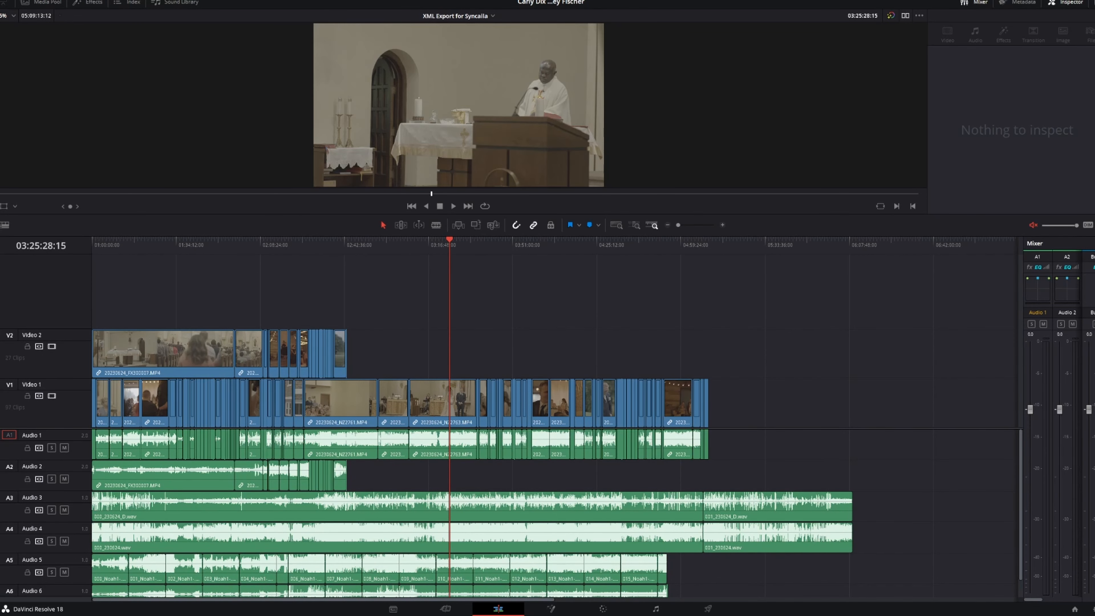
{"action": "left_click", "coordinate": [40, 1]}
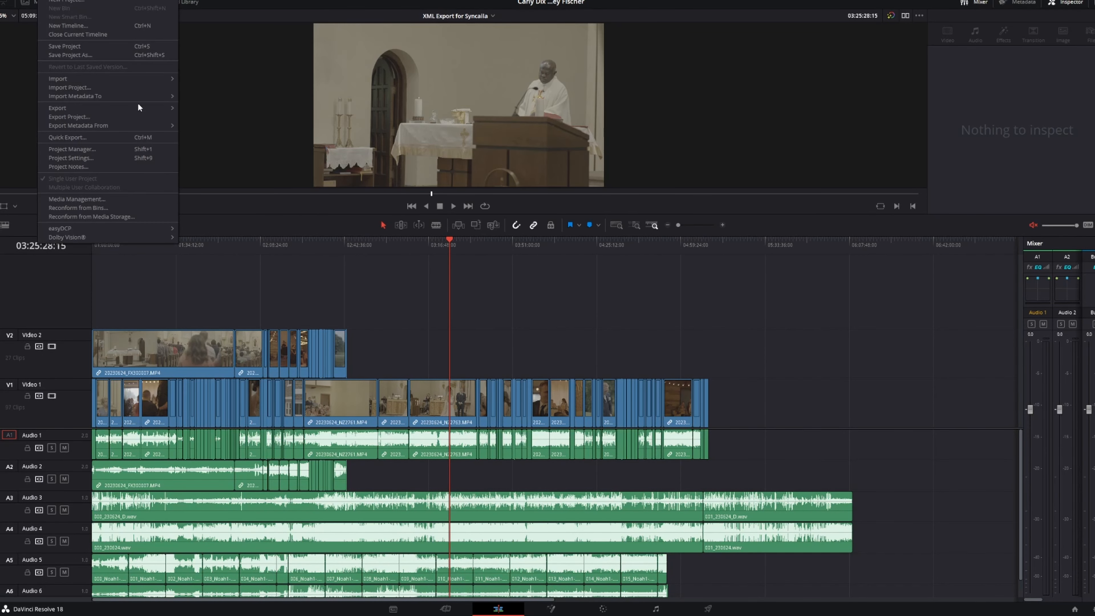
{"action": "mouse_move", "coordinate": [137, 105]}
{"action": "left_click", "coordinate": [189, 117]}
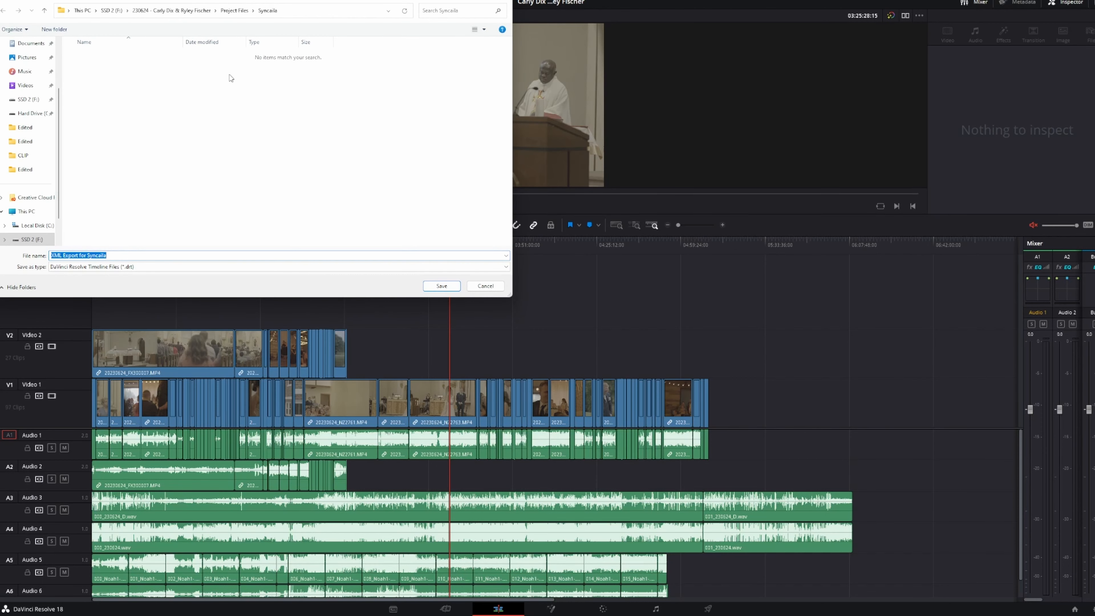
{"action": "left_click", "coordinate": [172, 266]}
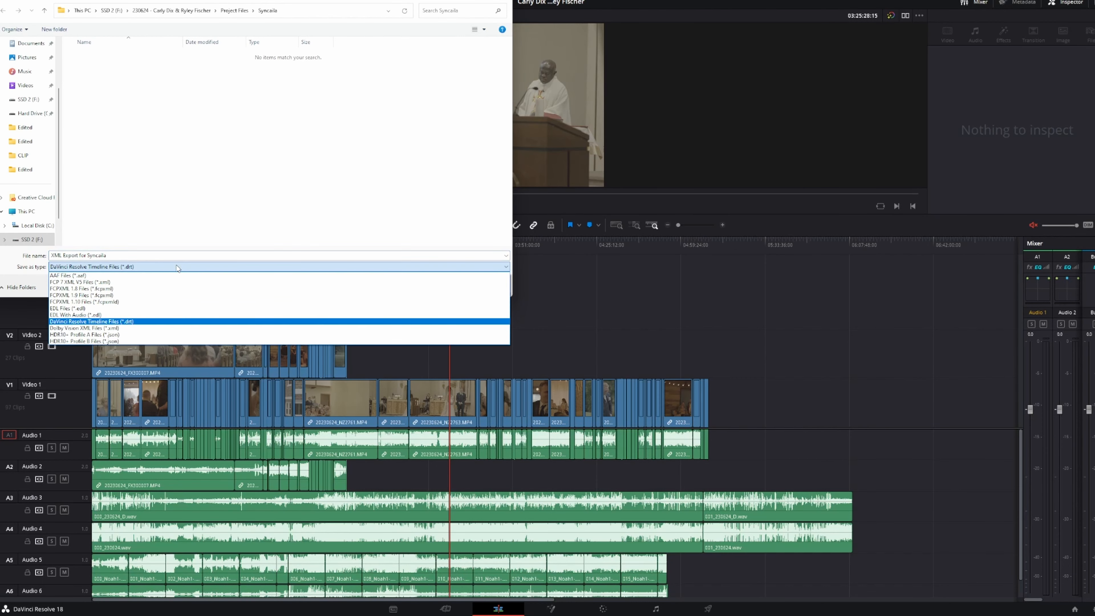
{"action": "left_click", "coordinate": [138, 282]}
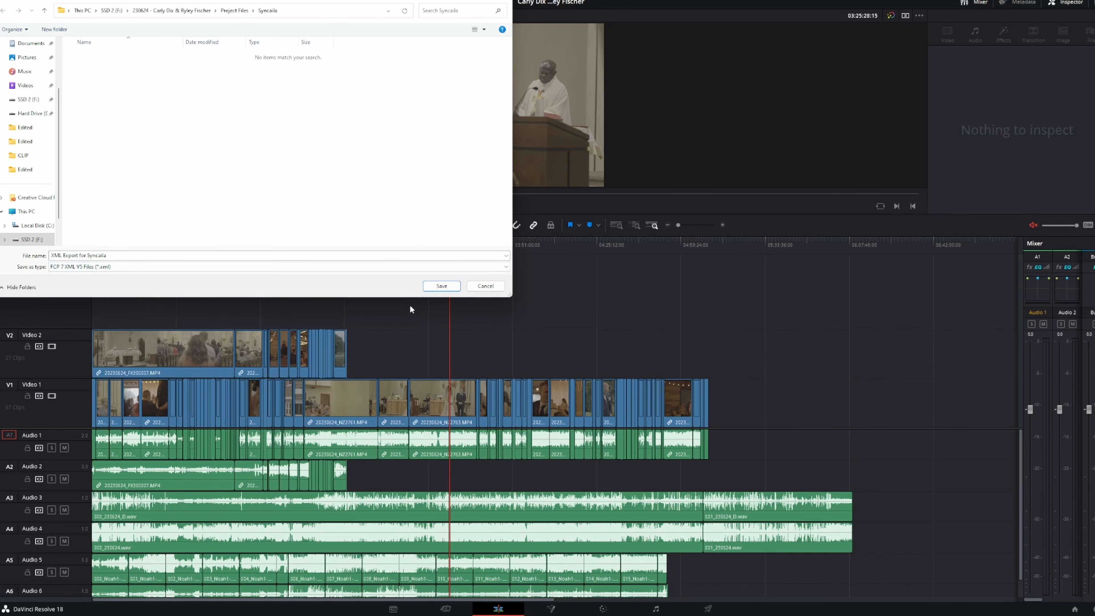
{"action": "left_click", "coordinate": [441, 286]}
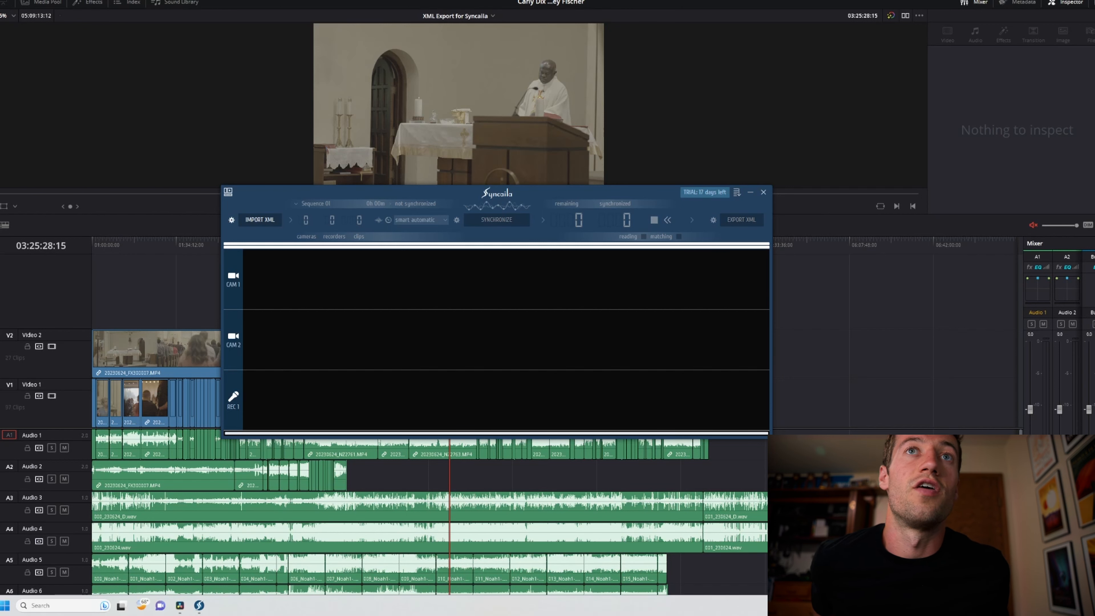
- In Syncaila, import XML Export for Syncaila from the wedding project's Project Files > Syncaila folder on SSD 2 (F:)
{"action": "left_click", "coordinate": [262, 218]}
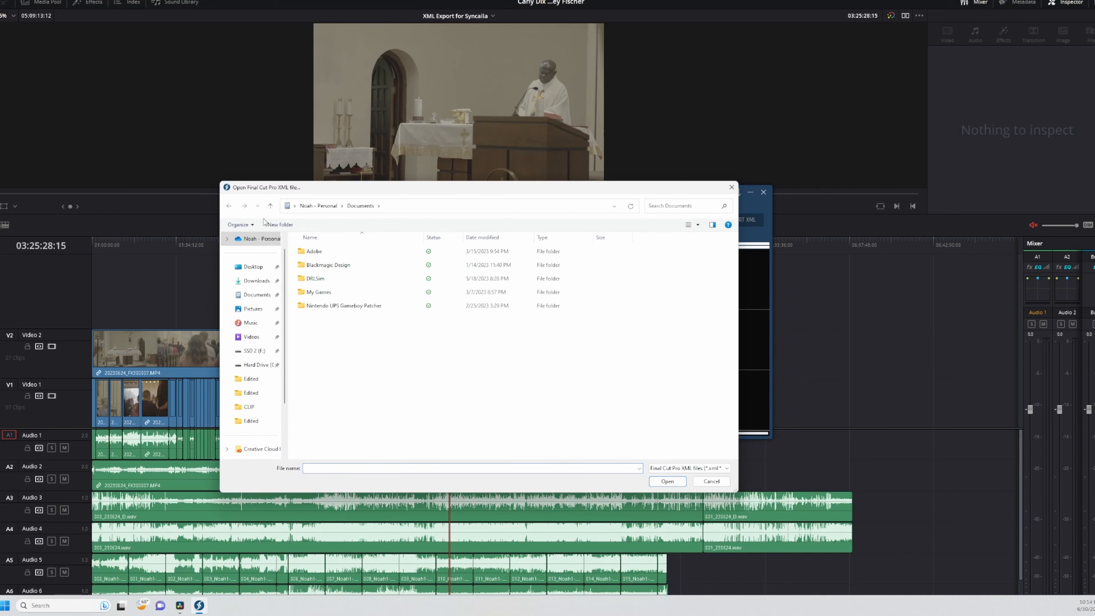
{"action": "left_click", "coordinate": [253, 350]}
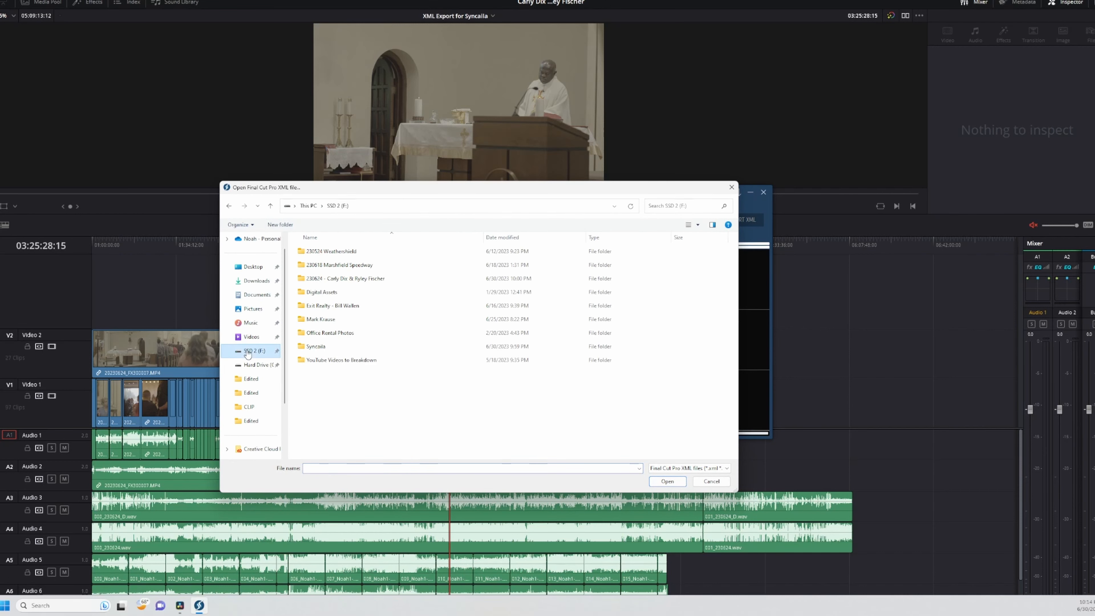
{"action": "left_click", "coordinate": [346, 284]}
{"action": "double_click", "coordinate": [345, 280]}
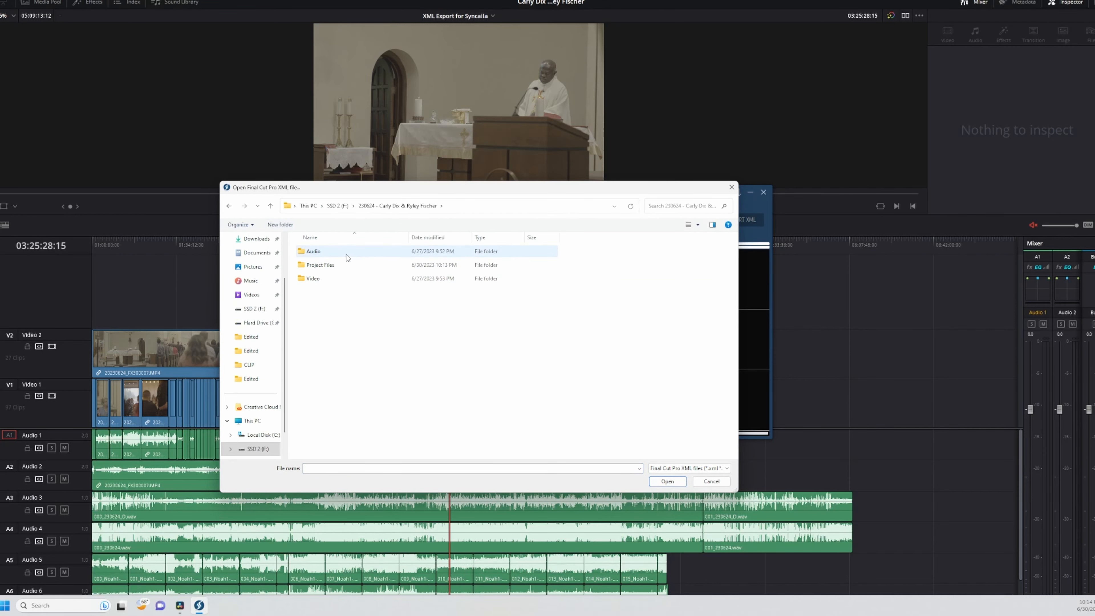
{"action": "double_click", "coordinate": [346, 266]}
{"action": "double_click", "coordinate": [347, 267]}
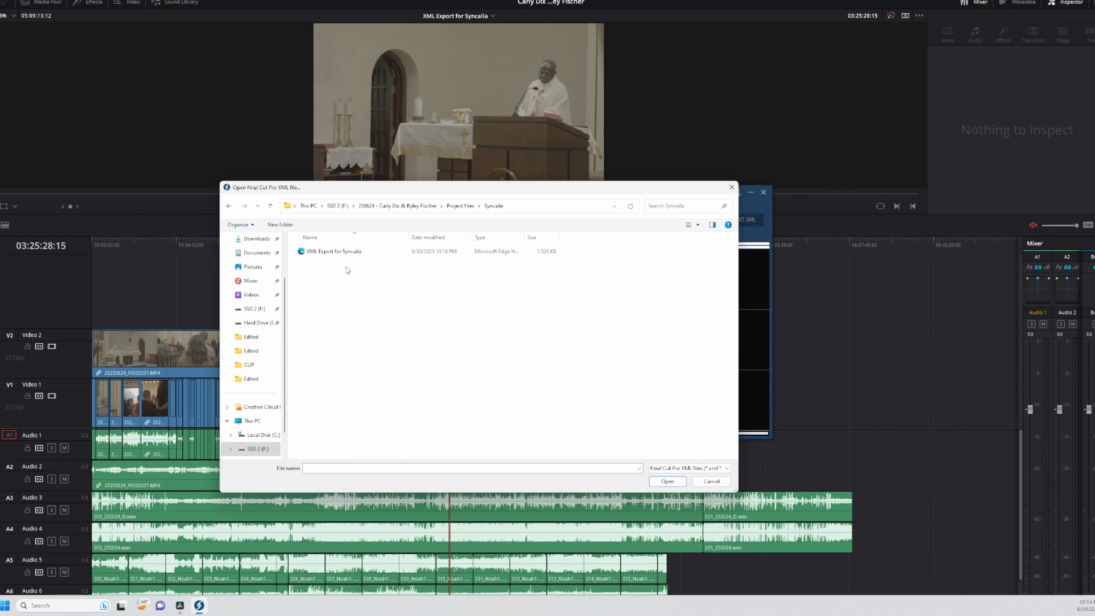
{"action": "left_click", "coordinate": [345, 252]}
{"action": "left_click", "coordinate": [666, 482]}
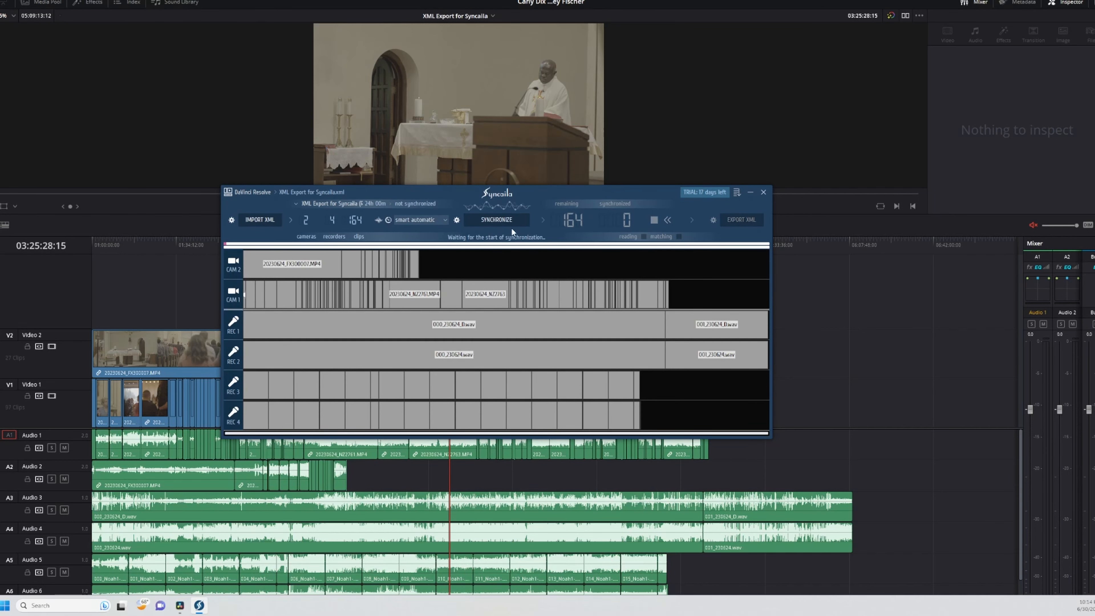
- Synchronize the imported sequence using smart automatic chronology and review the aligned camera and recorder tracks
{"action": "left_click", "coordinate": [508, 219]}
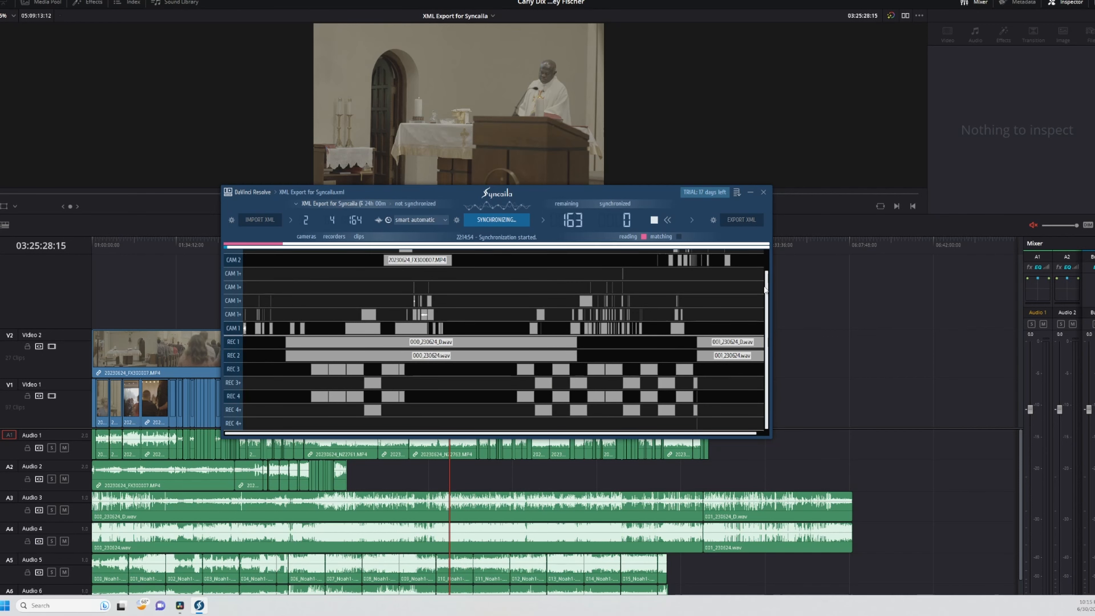
{"action": "scroll", "coordinate": [757, 276], "scroll_direction": "up", "scroll_amount": 2}
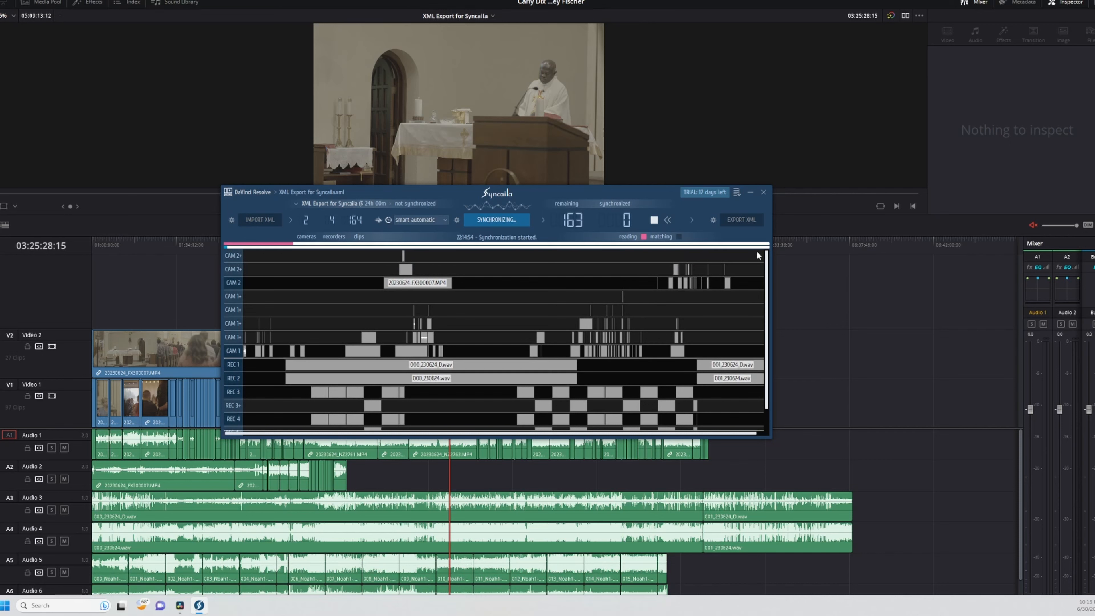
{"action": "scroll", "coordinate": [759, 259], "scroll_direction": "down", "scroll_amount": 2}
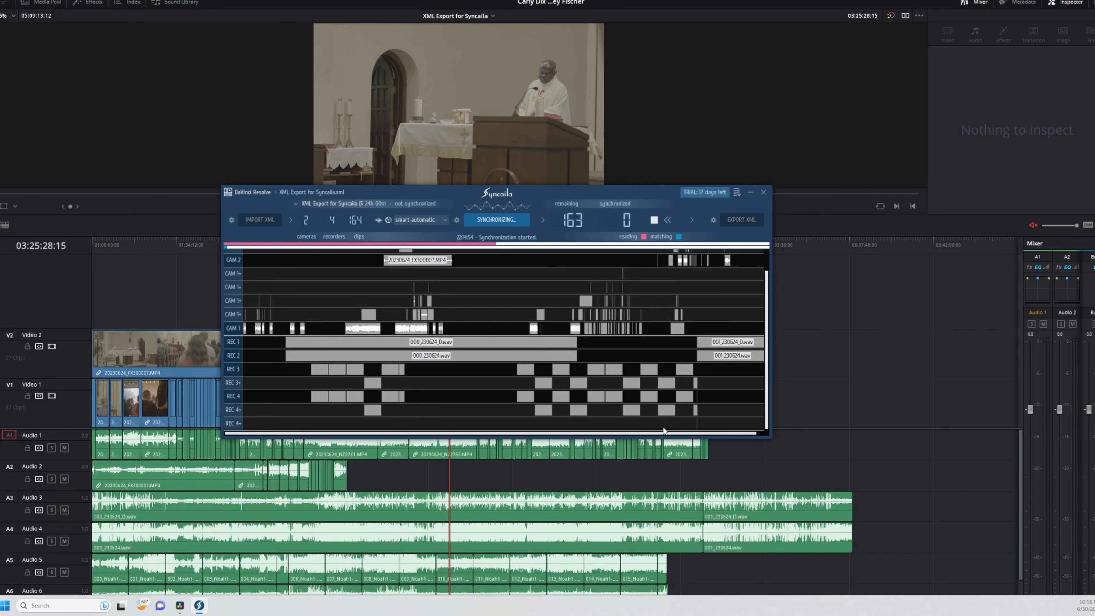
{"action": "left_click", "coordinate": [737, 192]}
{"action": "left_click", "coordinate": [379, 230]}
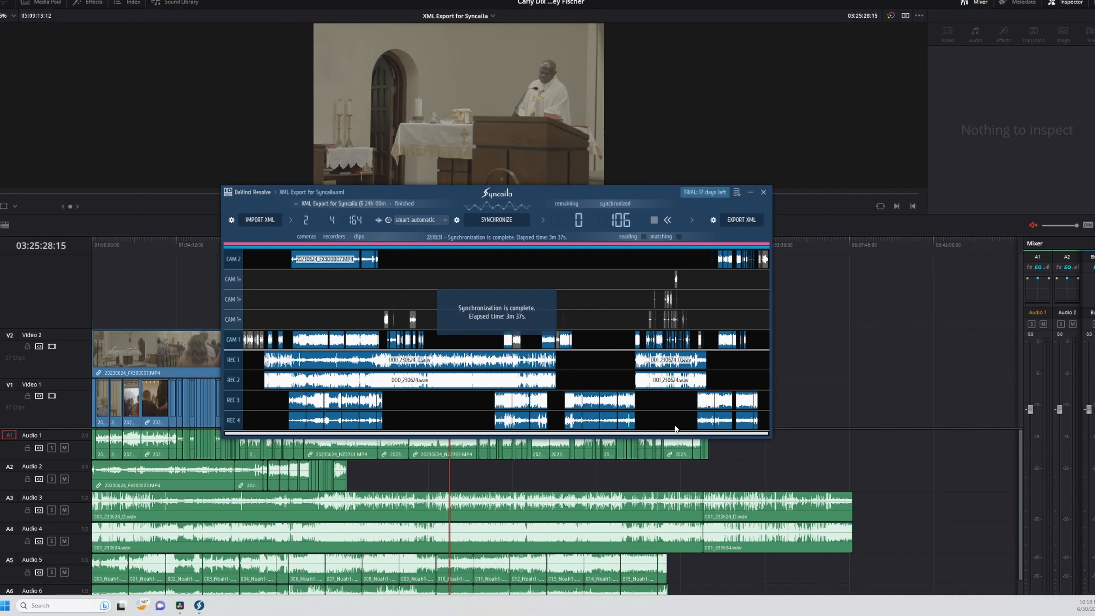
{"action": "scroll", "coordinate": [642, 387], "scroll_direction": "up", "scroll_amount": 5}
{"action": "scroll", "coordinate": [642, 386], "scroll_direction": "down", "scroll_amount": 5}
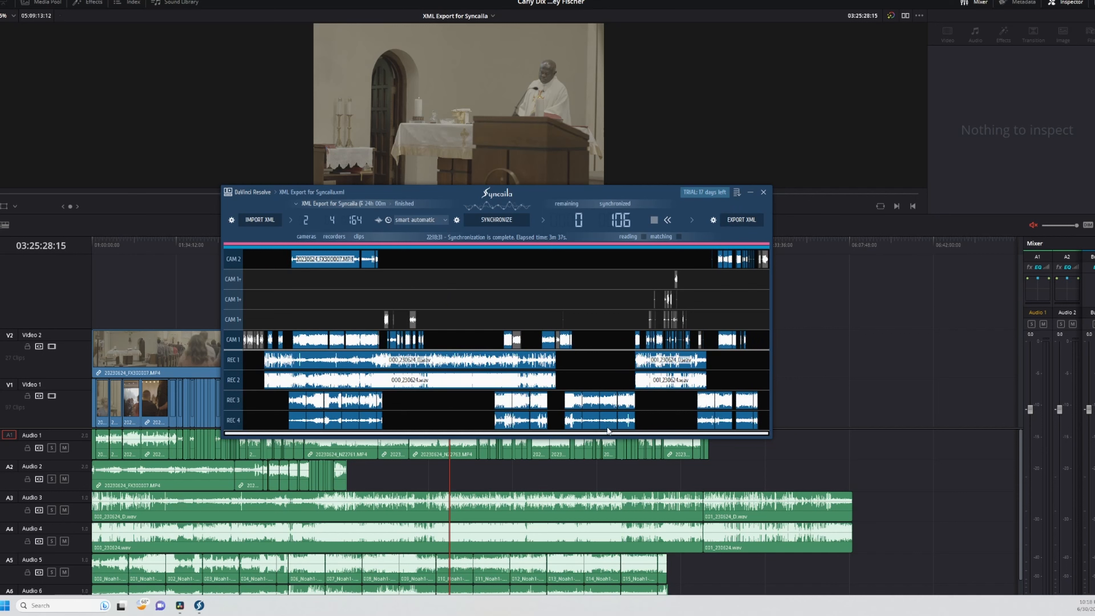
{"action": "left_click", "coordinate": [610, 434]}
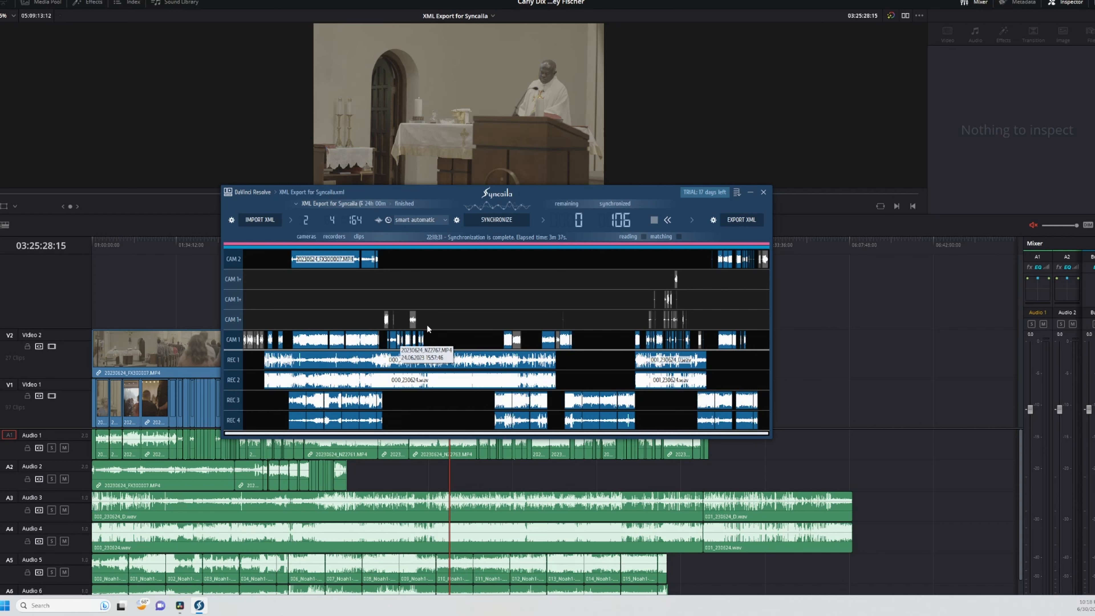
- Set the search accuracy for waveform synchronization to utmost in the sync settings
{"action": "left_click", "coordinate": [455, 221]}
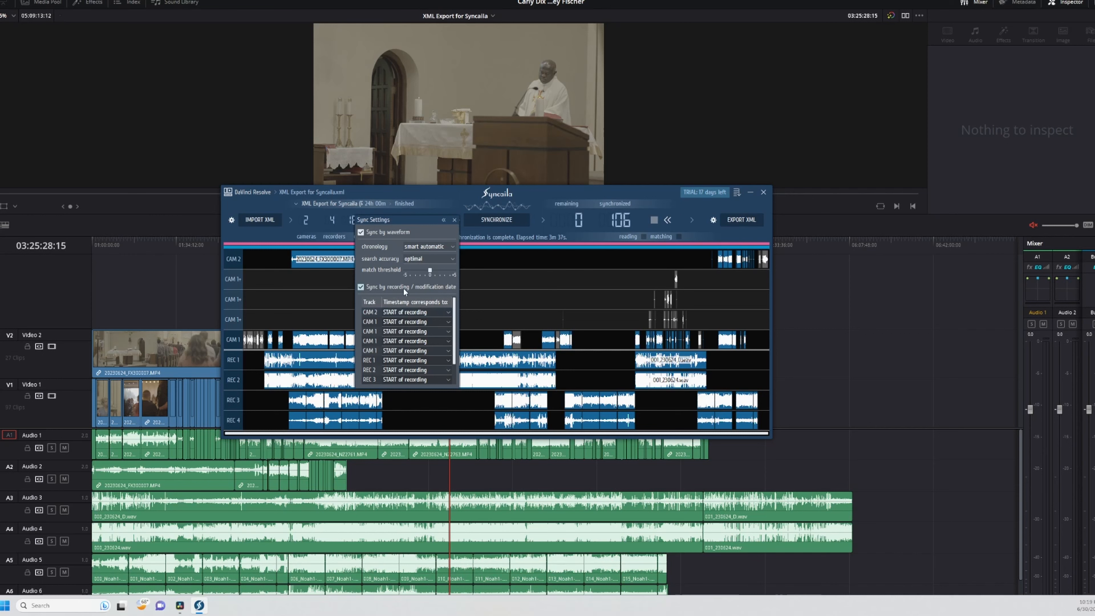
{"action": "left_click", "coordinate": [425, 259]}
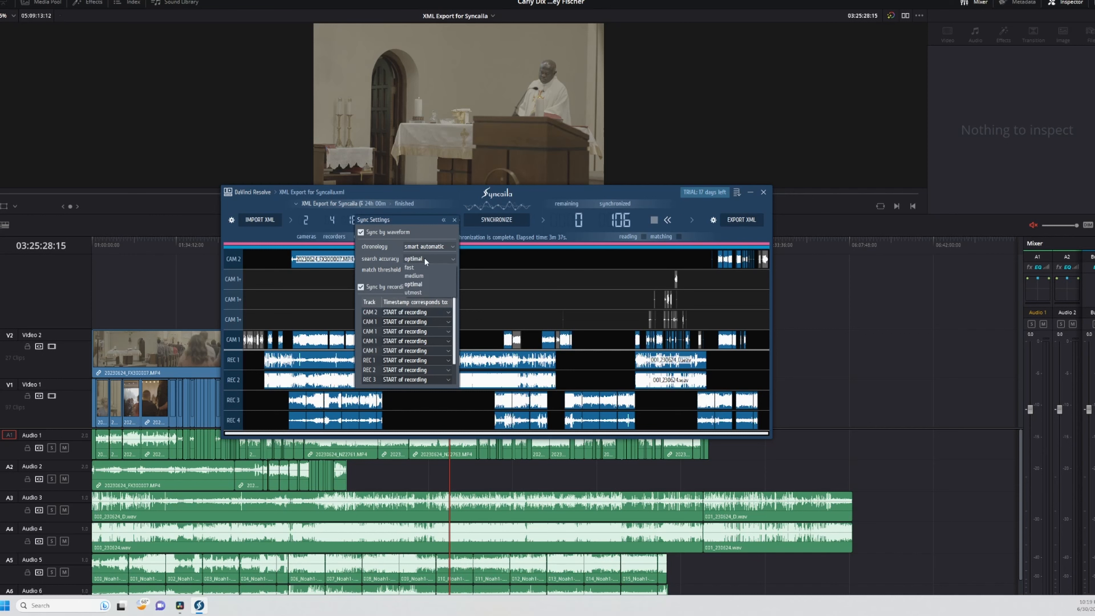
{"action": "left_click", "coordinate": [422, 289]}
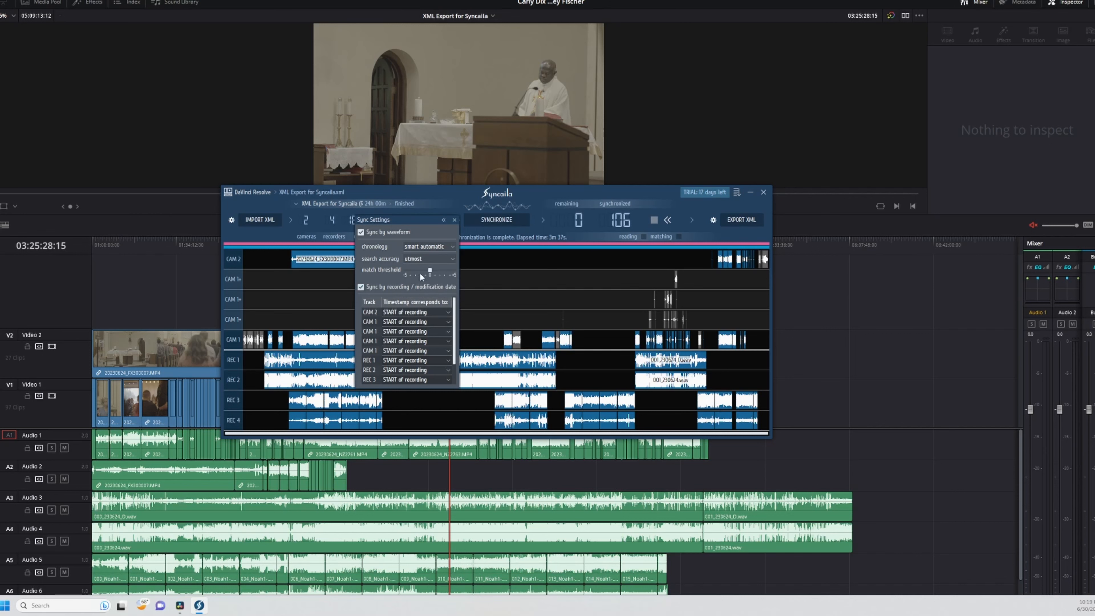
{"action": "left_click", "coordinate": [421, 244]}
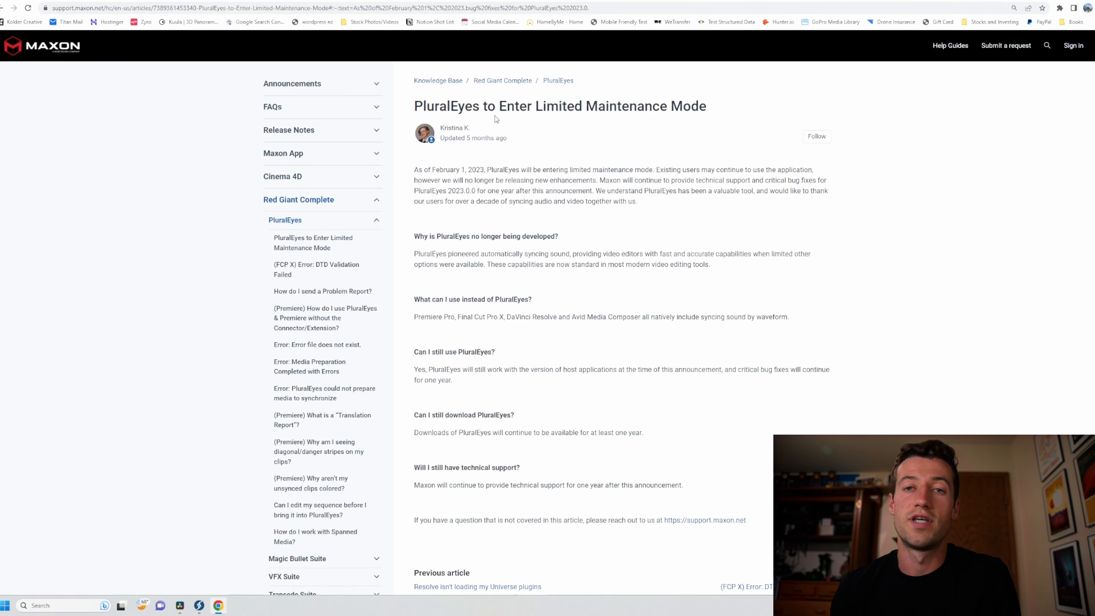
- Read Maxon's PluralEyes support article in the browser, highlighting its title, the maintenance mode date and the note on new enhancements
{"action": "left_click_drag", "start_coordinate": [415, 109], "coordinate": [709, 108]}
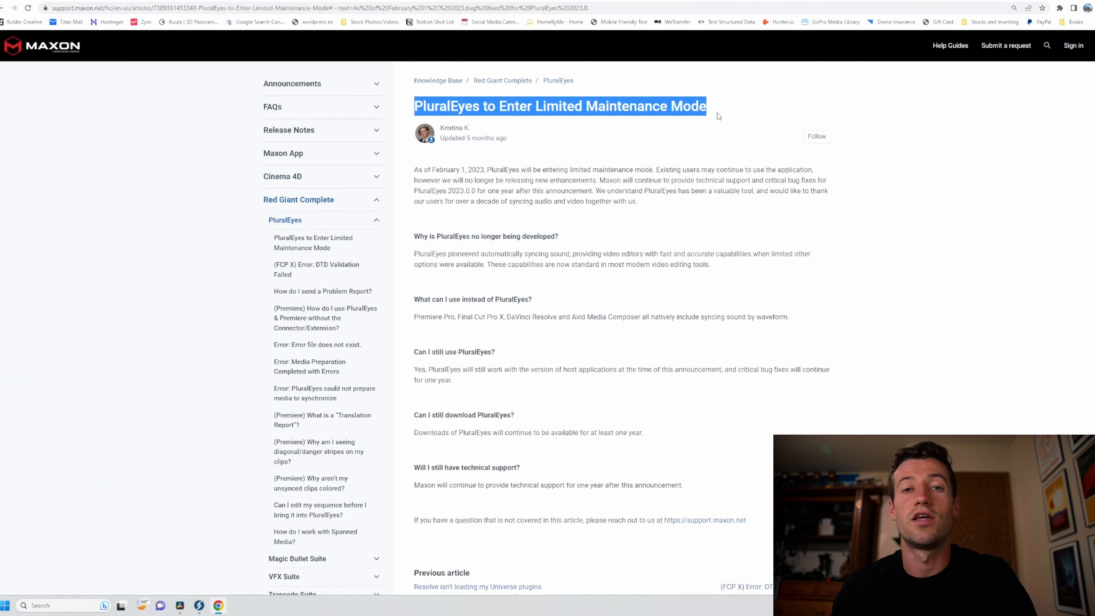
{"action": "left_click", "coordinate": [733, 196]}
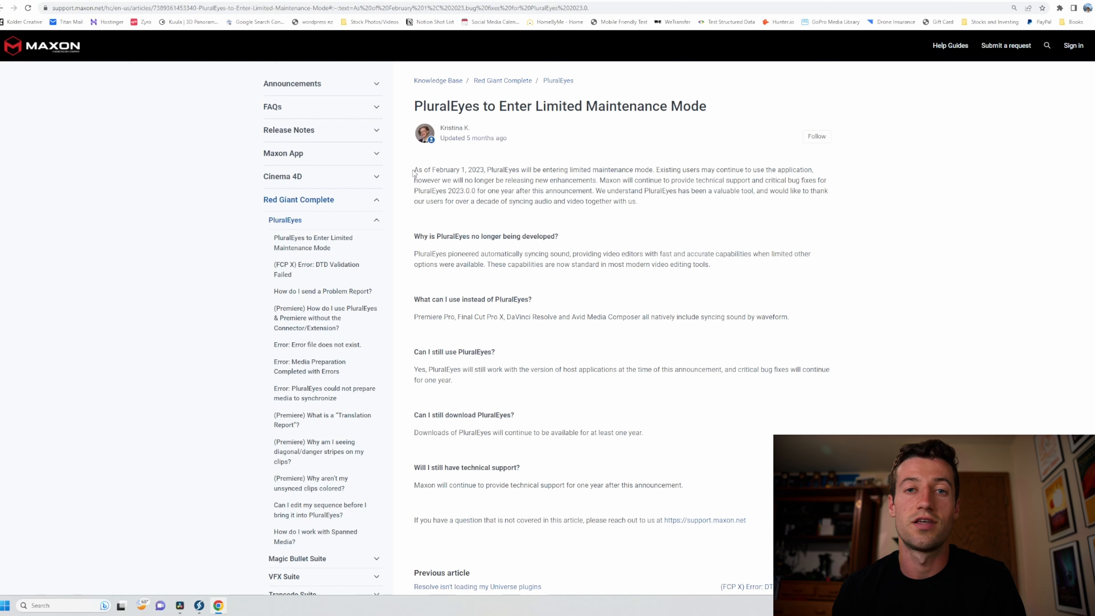
{"action": "left_click_drag", "start_coordinate": [413, 169], "coordinate": [652, 177]}
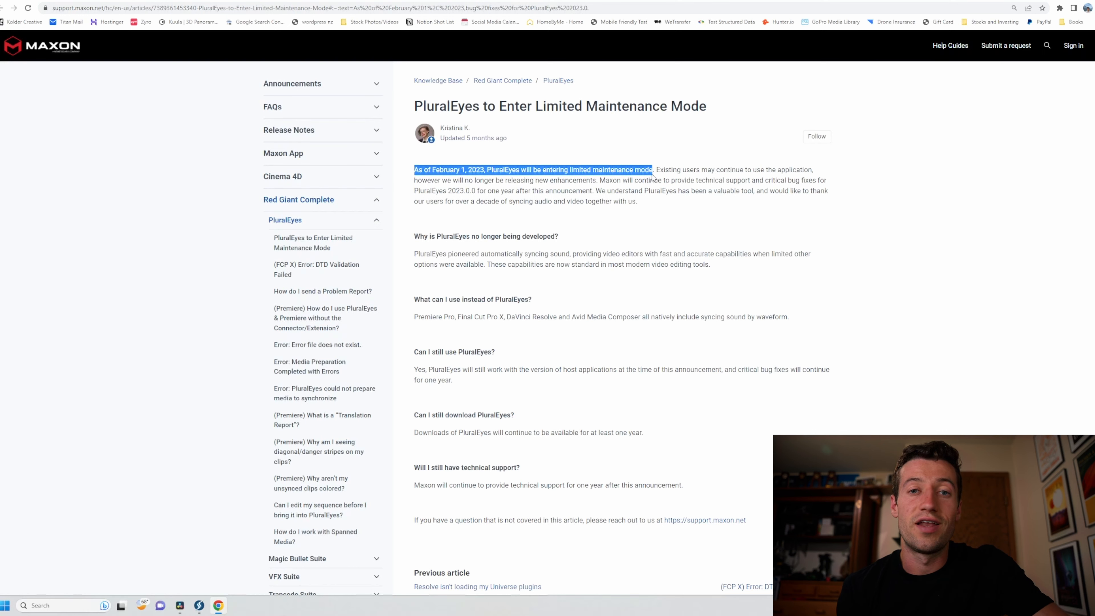
{"action": "left_click", "coordinate": [897, 258]}
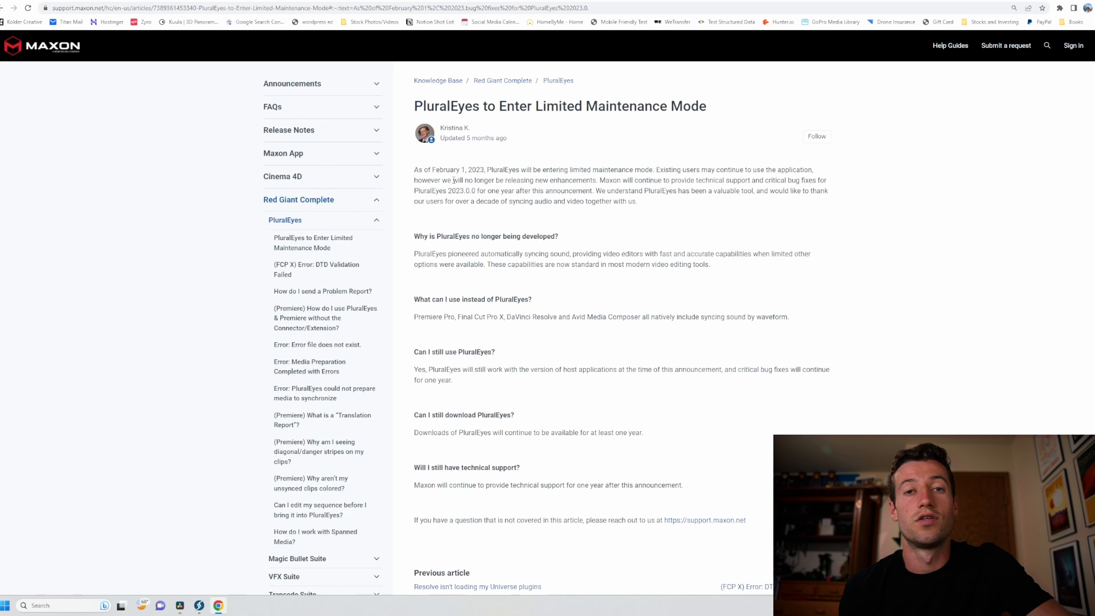
{"action": "left_click_drag", "start_coordinate": [443, 181], "coordinate": [597, 181]}
{"action": "left_click", "coordinate": [729, 237]}
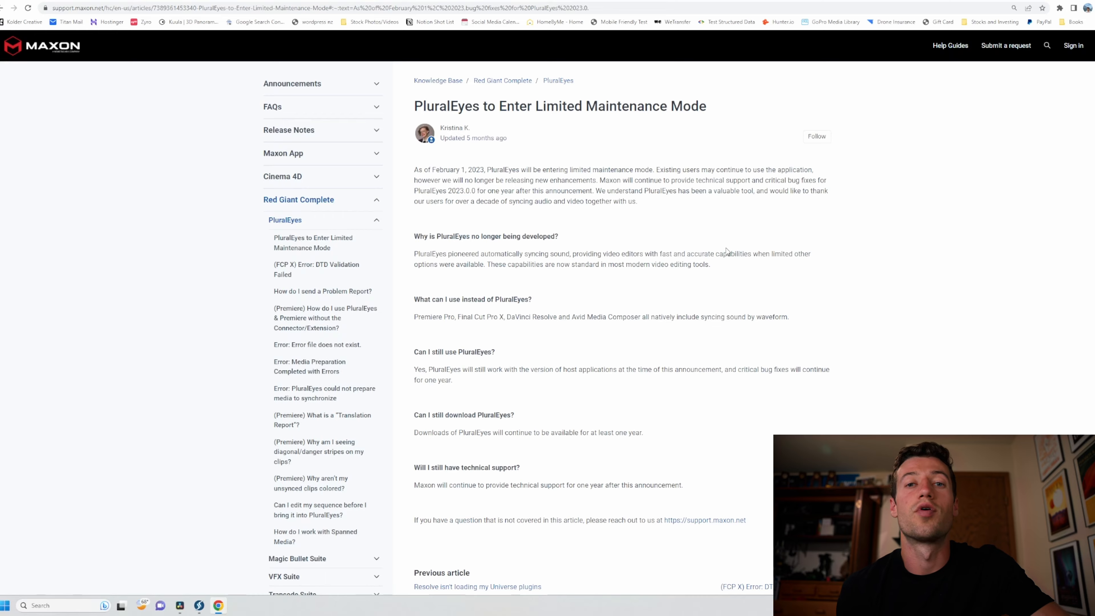
{"action": "scroll", "coordinate": [716, 252], "scroll_direction": "down", "scroll_amount": 1}
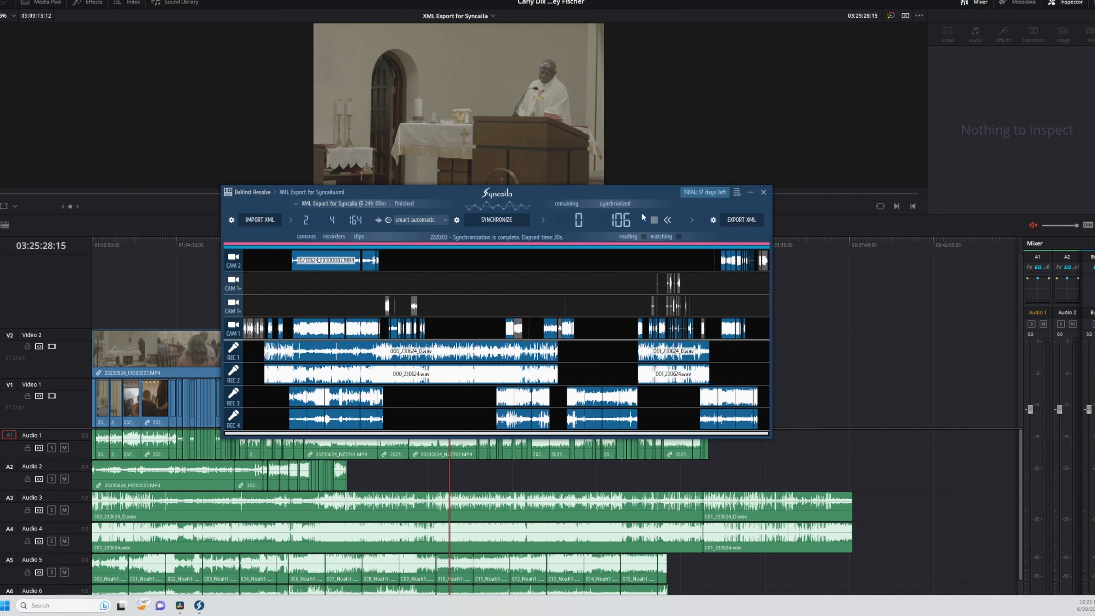
- Export the synced sequence from Syncaila as Final Cut Pro 7 XML named XML Export for Syncaila - synced, and close Syncaila
{"action": "left_click", "coordinate": [743, 221]}
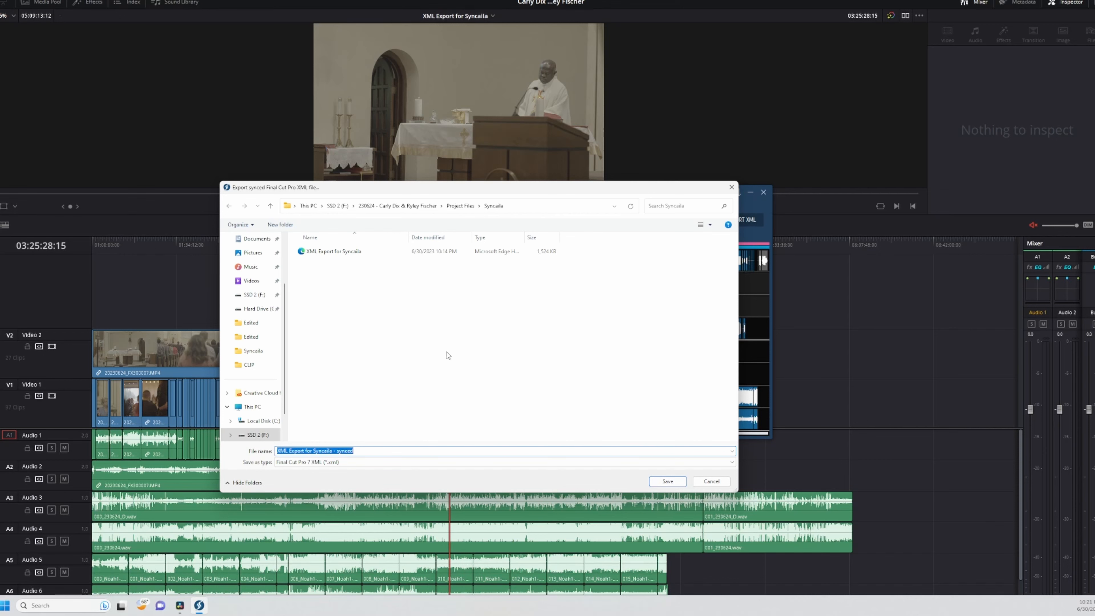
{"action": "left_click", "coordinate": [386, 452]}
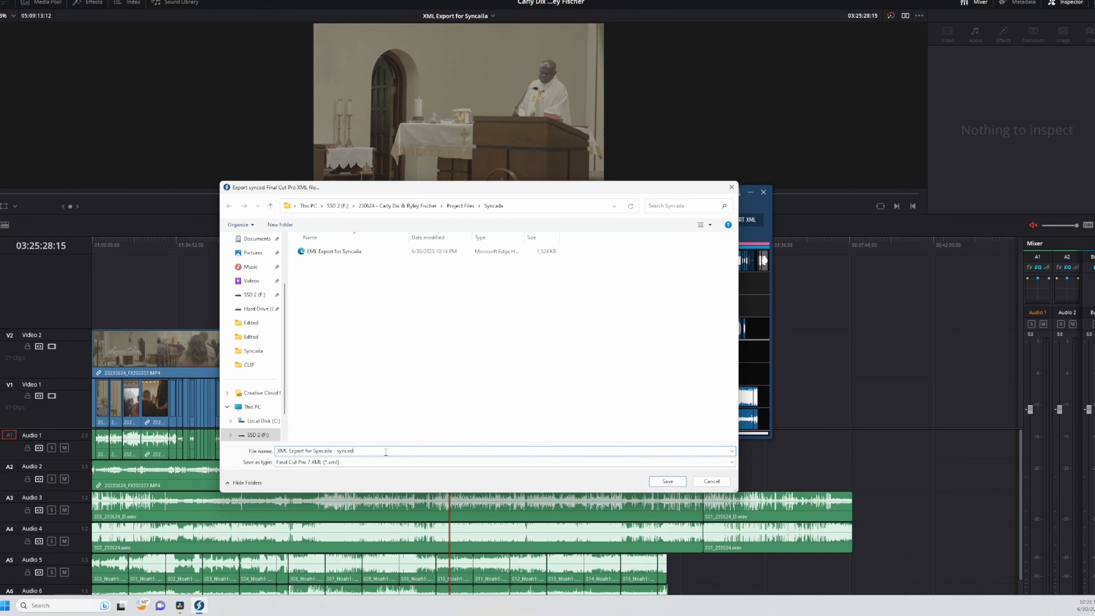
{"action": "left_click", "coordinate": [667, 482]}
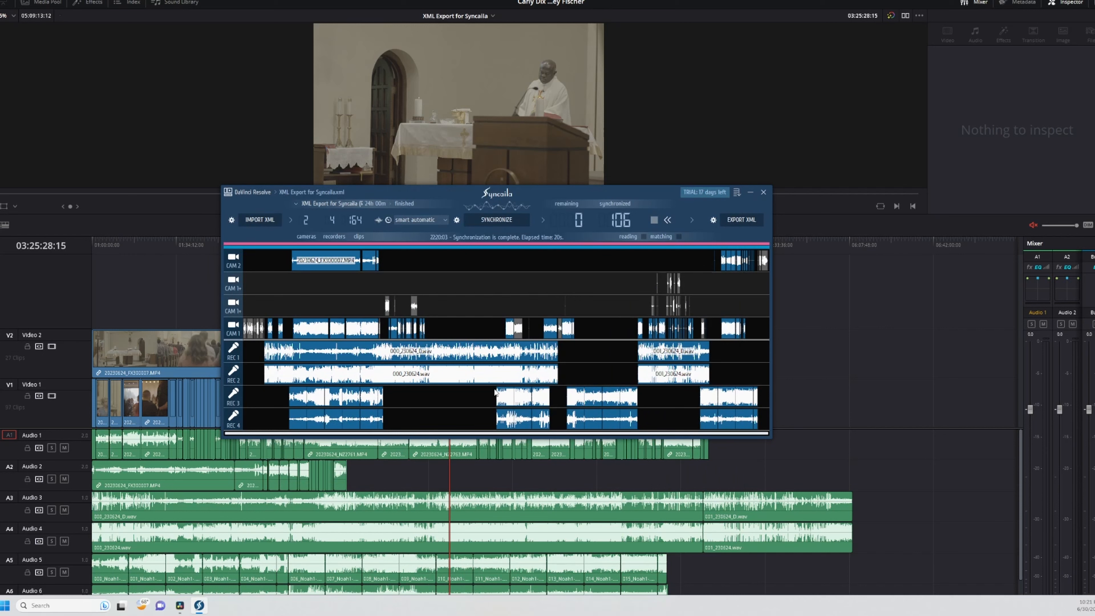
{"action": "left_click", "coordinate": [764, 193]}
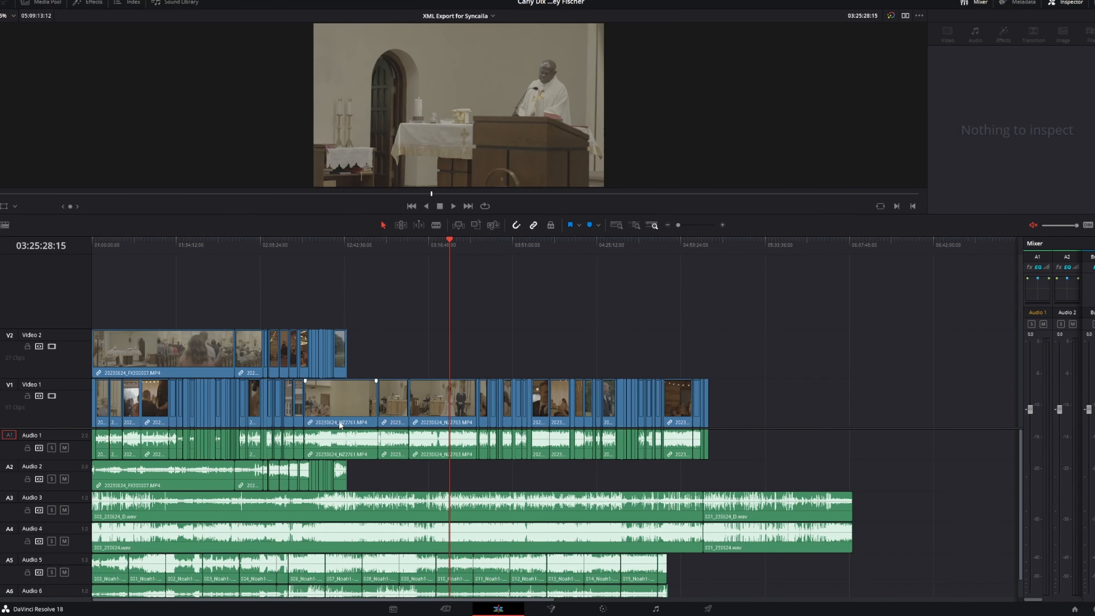
- In DaVinci Resolve, import the timeline from XML Export for Syncaila - synced.xml, keeping the default load settings and 1920 x 1080 resolution
{"action": "left_click_drag", "start_coordinate": [340, 428], "coordinate": [345, 382]}
{"action": "left_click", "coordinate": [46, 3]}
{"action": "right_click", "coordinate": [191, 140]}
{"action": "mouse_move", "coordinate": [224, 145]}
{"action": "mouse_move", "coordinate": [391, 161]}
{"action": "left_click", "coordinate": [500, 158]}
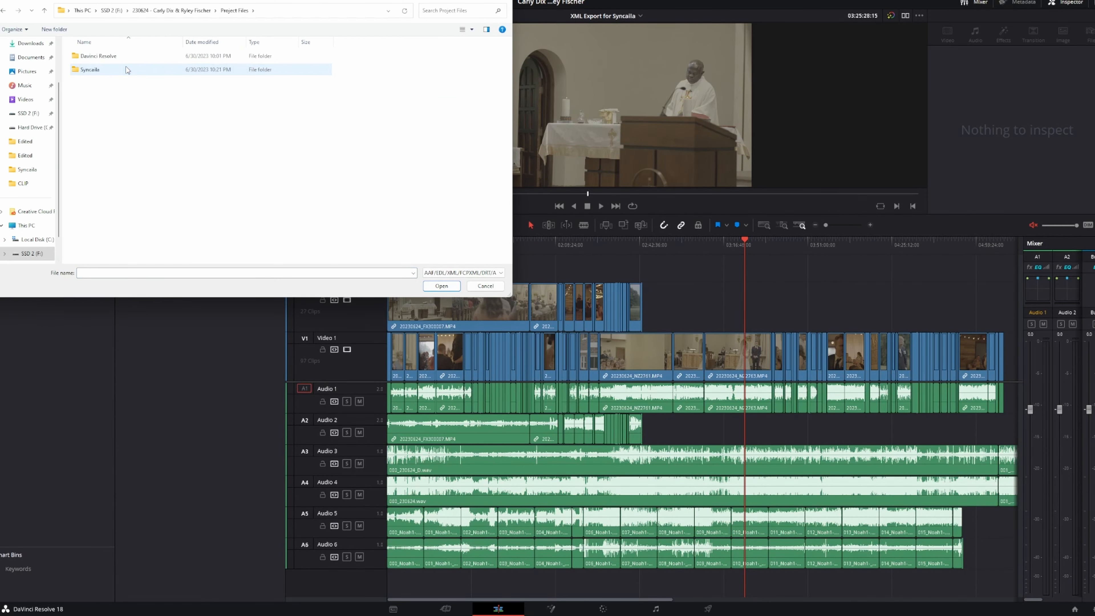
{"action": "double_click", "coordinate": [108, 68]}
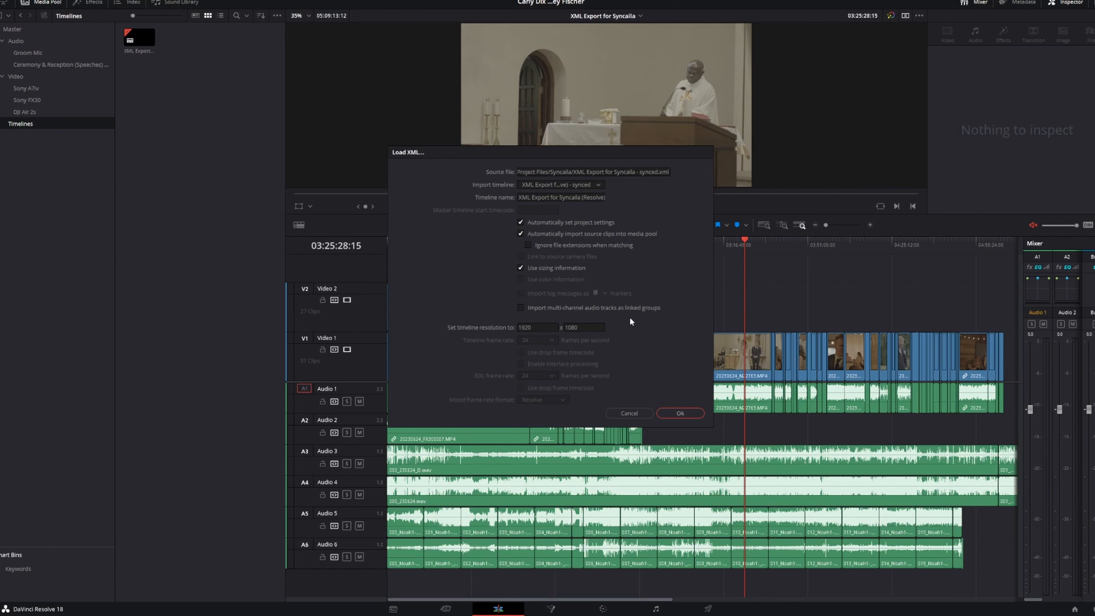
{"action": "left_click", "coordinate": [680, 413]}
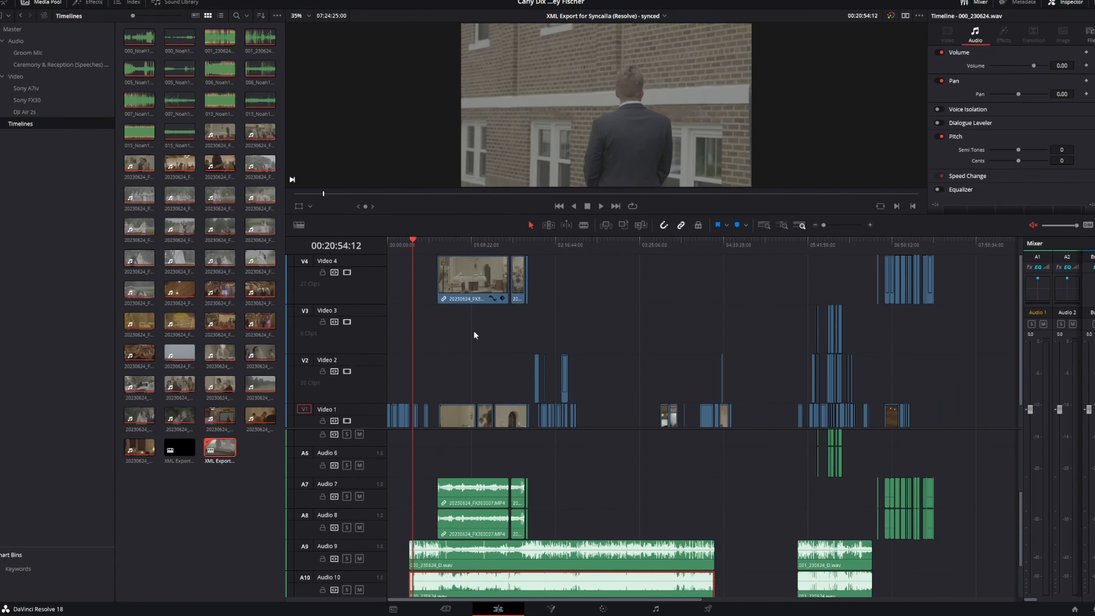
- Scrub the playhead along the synced timeline to the Video 1 clips near 03:42:04 to inspect the footage
{"action": "left_click", "coordinate": [476, 241]}
{"action": "left_click_drag", "start_coordinate": [476, 241], "coordinate": [660, 240]}
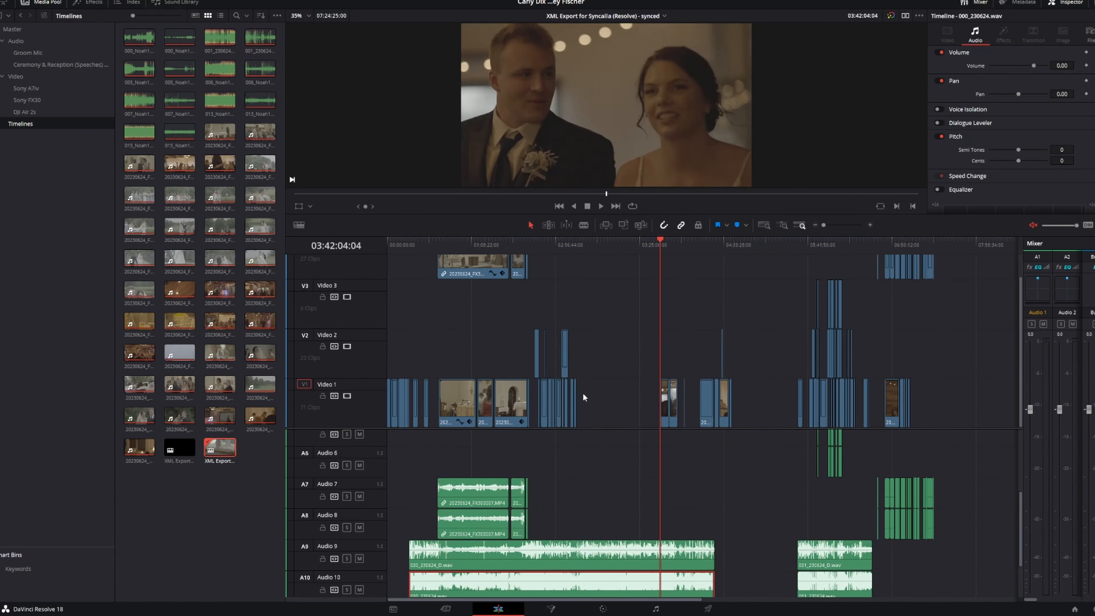
- Play the Video 1 clips with their linked audio near 03:42:13 and 03:49:13 to check the footage
{"action": "key", "text": "space"}
{"action": "scroll", "coordinate": [687, 450], "scroll_direction": "up", "scroll_amount": 5}
{"action": "scroll", "coordinate": [690, 449], "scroll_direction": "up", "scroll_amount": 6}
{"action": "left_click", "coordinate": [733, 448]}
{"action": "scroll", "coordinate": [770, 447], "scroll_direction": "up", "scroll_amount": 4}
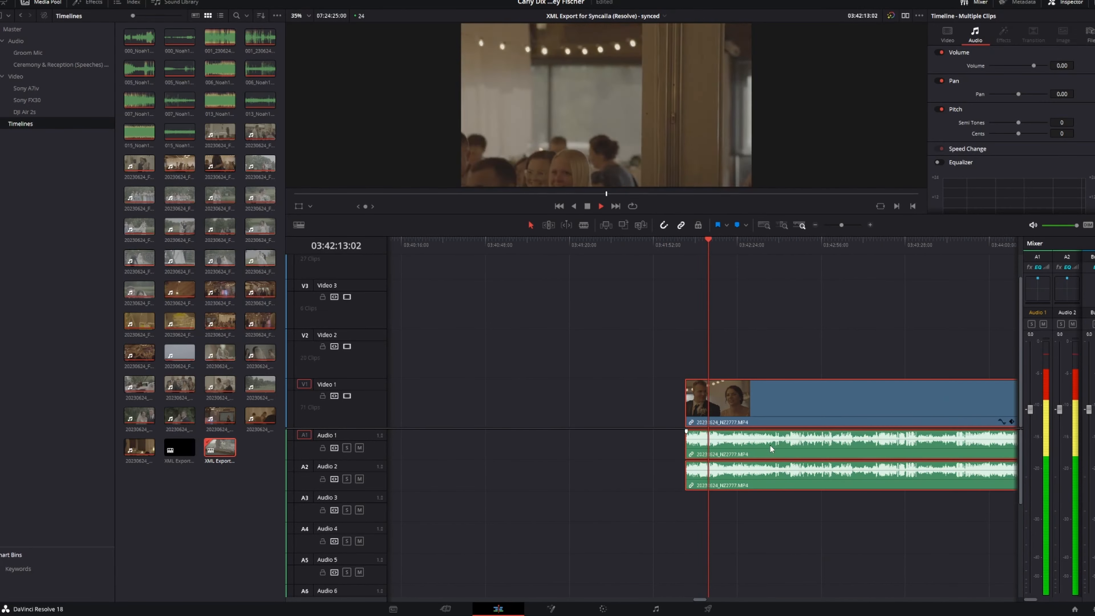
{"action": "scroll", "coordinate": [748, 450], "scroll_direction": "right", "scroll_amount": 2}
{"action": "key", "text": "Down"}
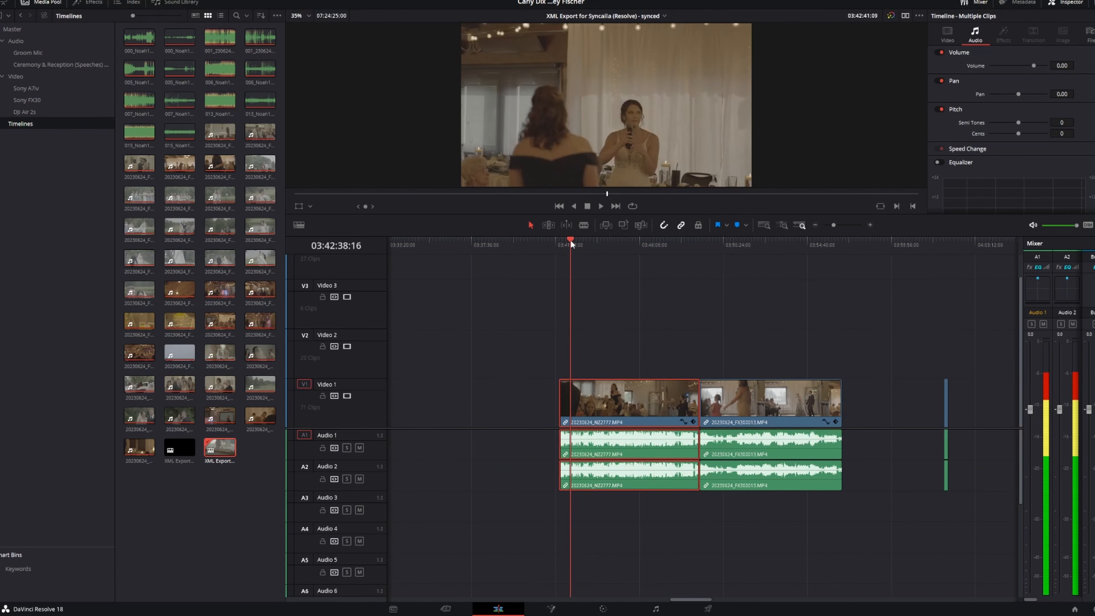
{"action": "left_click", "coordinate": [717, 239]}
{"action": "key", "text": "Up"}
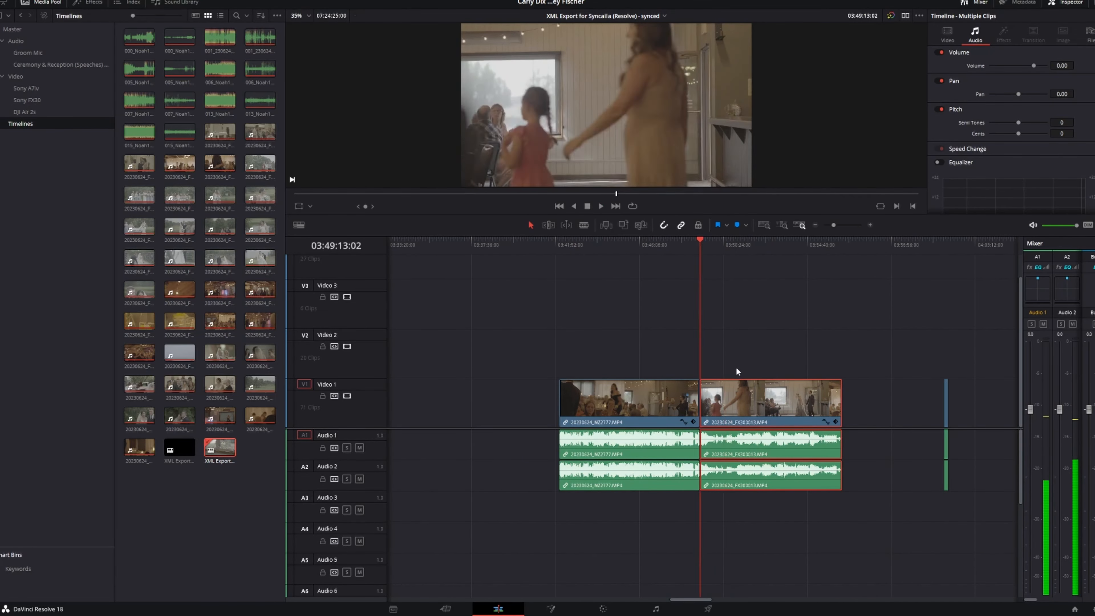
- Review the synced outdoor clips and external audio between about 05:37:56 and 06:00:56, pausing playback at the end of that range
{"action": "scroll", "coordinate": [739, 367], "scroll_direction": "up", "scroll_amount": 2}
{"action": "scroll", "coordinate": [740, 351], "scroll_direction": "down", "scroll_amount": 5}
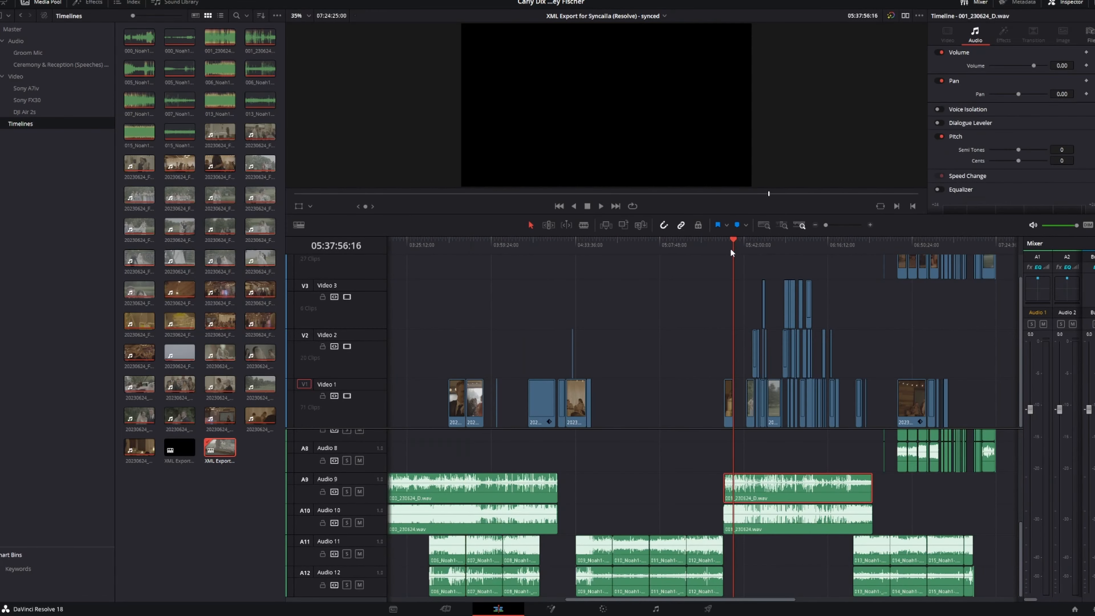
{"action": "scroll", "coordinate": [721, 457], "scroll_direction": "up", "scroll_amount": 5}
{"action": "scroll", "coordinate": [726, 459], "scroll_direction": "right", "scroll_amount": 3}
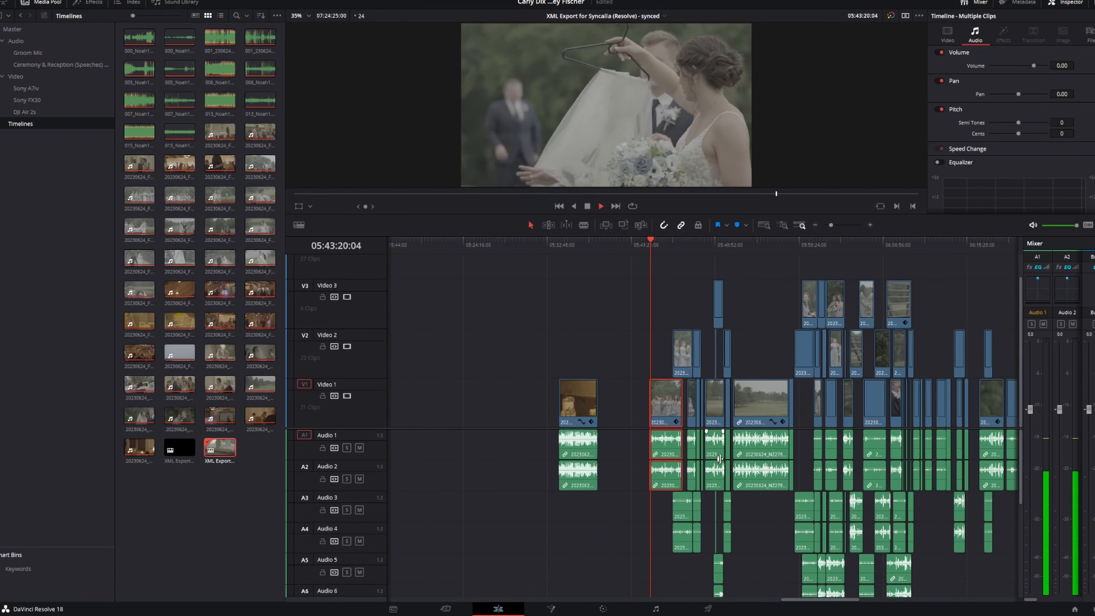
{"action": "scroll", "coordinate": [618, 489], "scroll_direction": "down", "scroll_amount": 5}
{"action": "scroll", "coordinate": [618, 489], "scroll_direction": "right", "scroll_amount": 3}
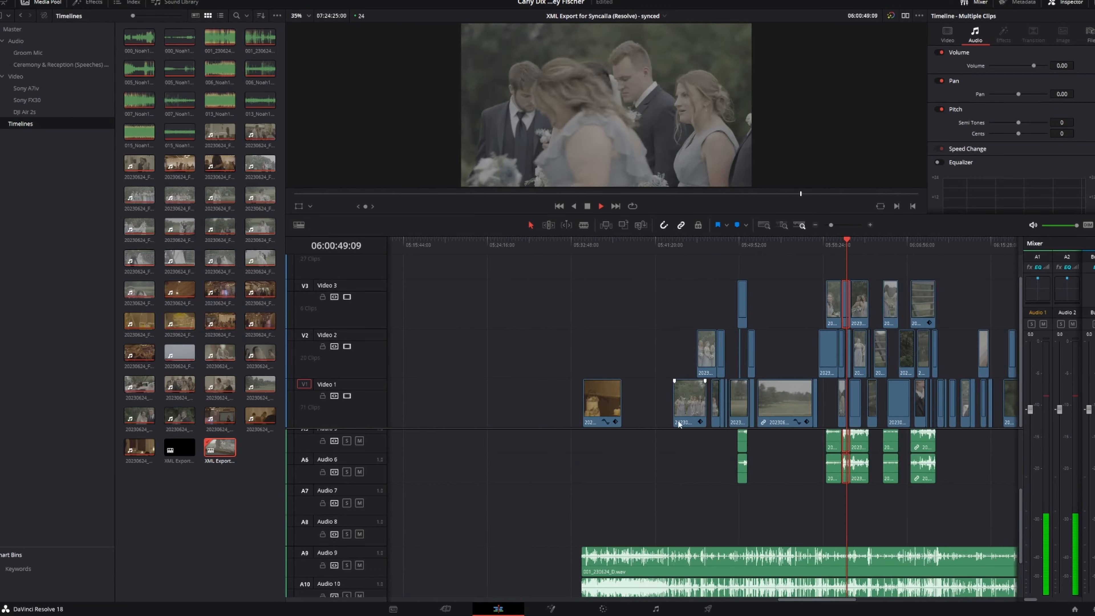
{"action": "scroll", "coordinate": [749, 461], "scroll_direction": "right", "scroll_amount": 5}
{"action": "scroll", "coordinate": [748, 461], "scroll_direction": "up", "scroll_amount": 5}
{"action": "key", "text": "space"}
{"action": "left_click_drag", "start_coordinate": [843, 262], "coordinate": [814, 302]}
{"action": "scroll", "coordinate": [715, 380], "scroll_direction": "down", "scroll_amount": 5}
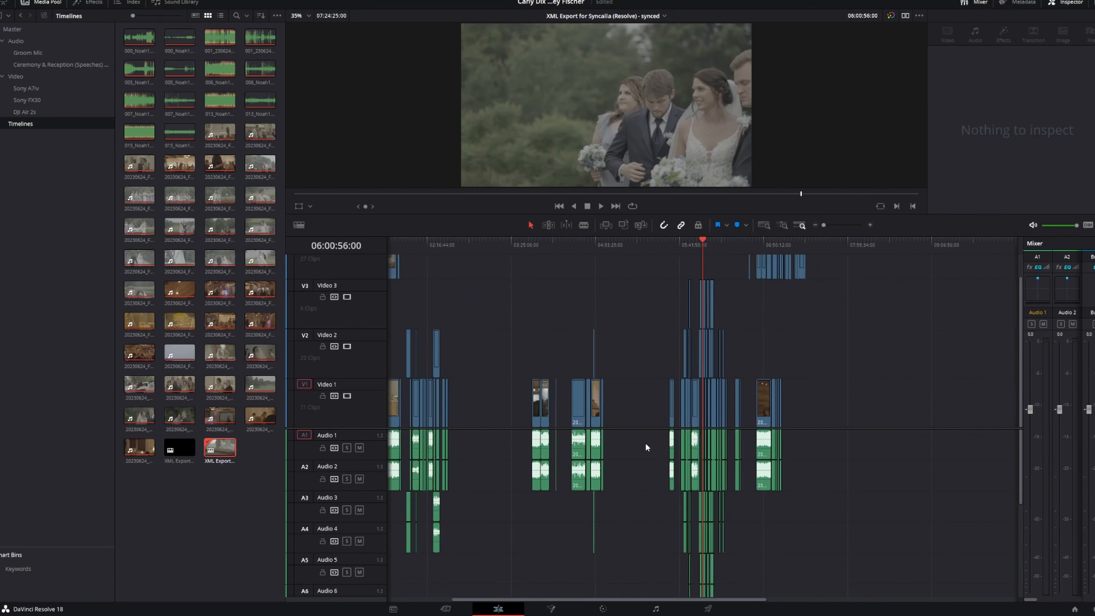
- Play through the reception clips on Video 4 from about 06:53:05 to 07:05:24, comparing them with the Video 1 angle
{"action": "scroll", "coordinate": [645, 448], "scroll_direction": "left", "scroll_amount": 2}
{"action": "scroll", "coordinate": [652, 484], "scroll_direction": "down", "scroll_amount": 5}
{"action": "scroll", "coordinate": [652, 484], "scroll_direction": "up", "scroll_amount": 5}
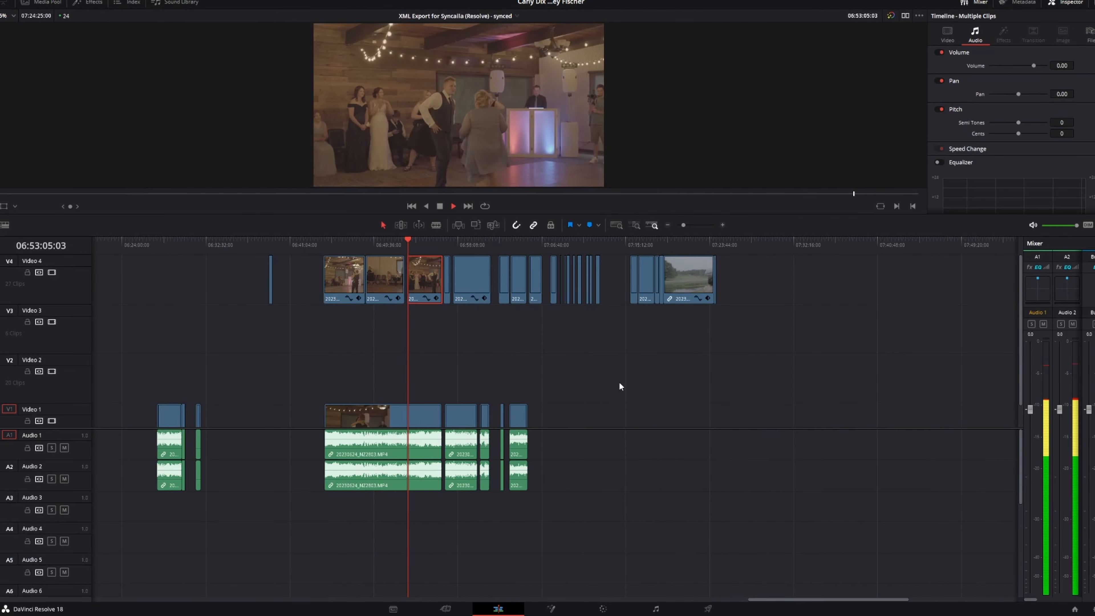
{"action": "left_click", "coordinate": [433, 242]}
{"action": "scroll", "coordinate": [463, 353], "scroll_direction": "down", "scroll_amount": 1}
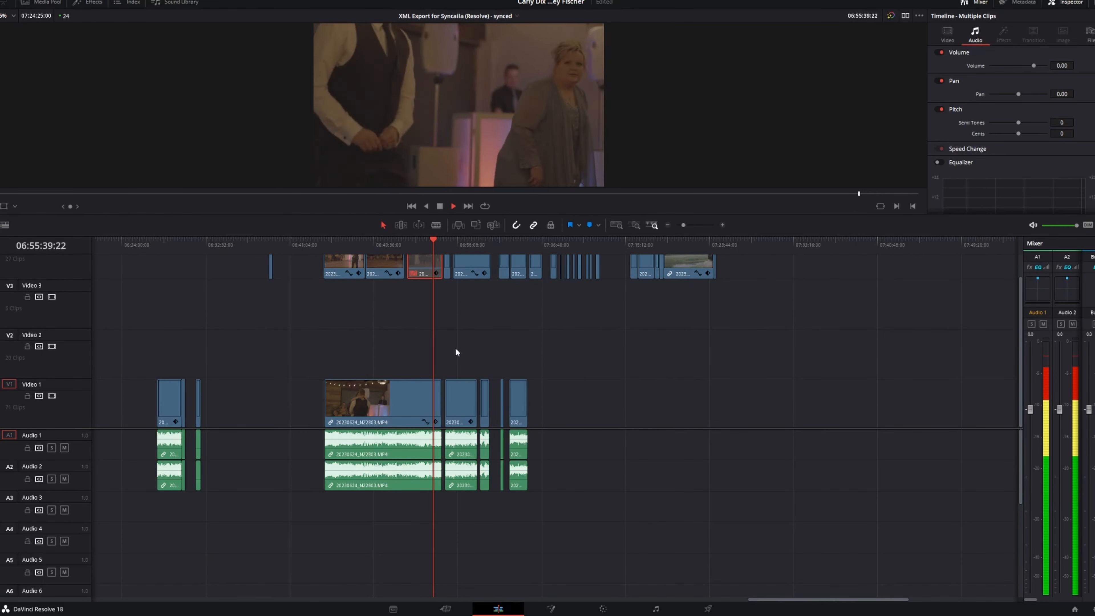
{"action": "key", "text": "space"}
{"action": "scroll", "coordinate": [457, 353], "scroll_direction": "up", "scroll_amount": 1}
{"action": "key", "text": "space"}
{"action": "key", "text": "space"}
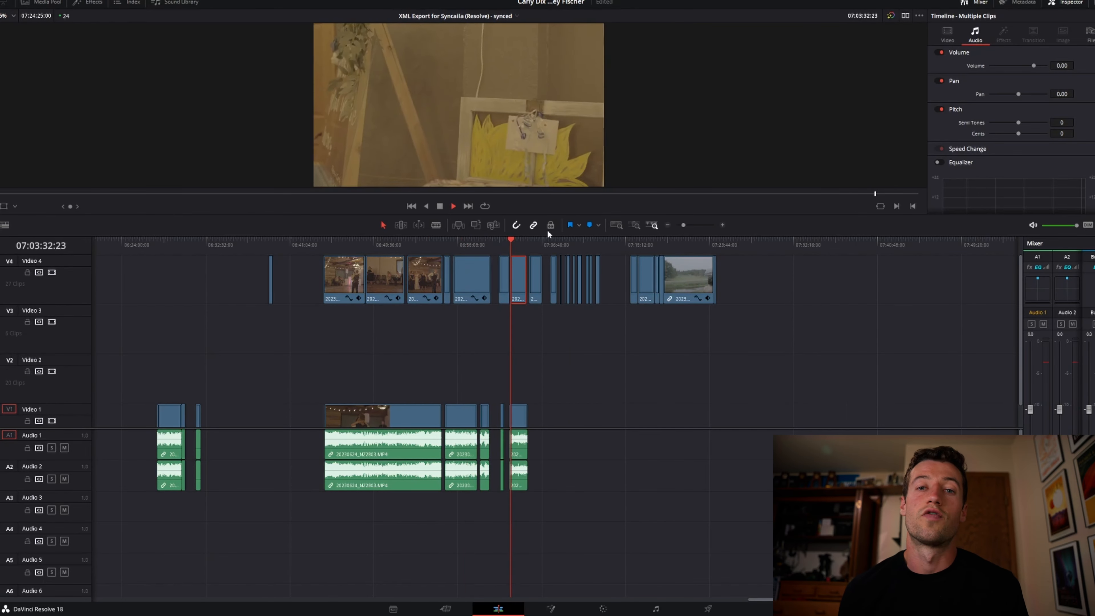
{"action": "left_click", "coordinate": [529, 243]}
{"action": "scroll", "coordinate": [386, 243], "scroll_direction": "left", "scroll_amount": 2}
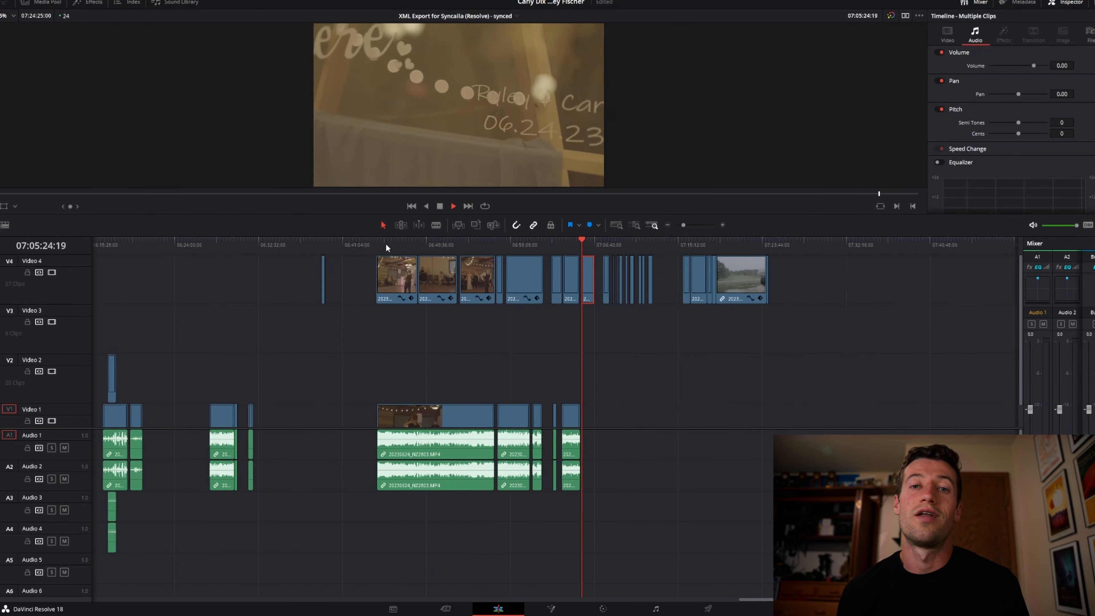
- Disable and re-enable the first-dance clip on Video 4 during playback near 06:46:17 to compare the two camera angles
{"action": "left_click", "coordinate": [393, 243]}
{"action": "key", "text": "d"}
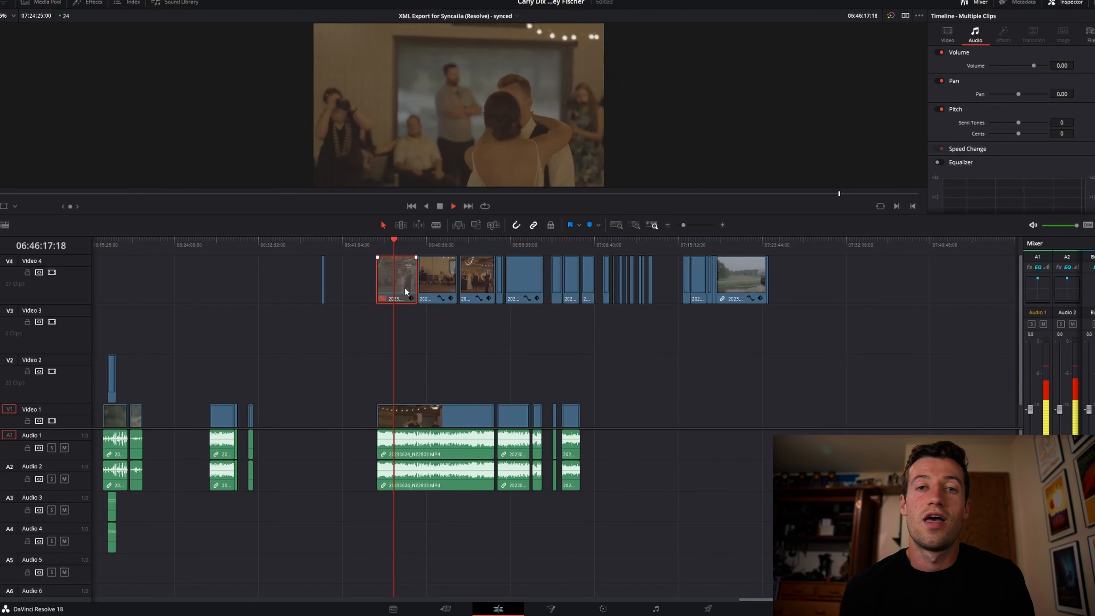
{"action": "key", "text": "d"}
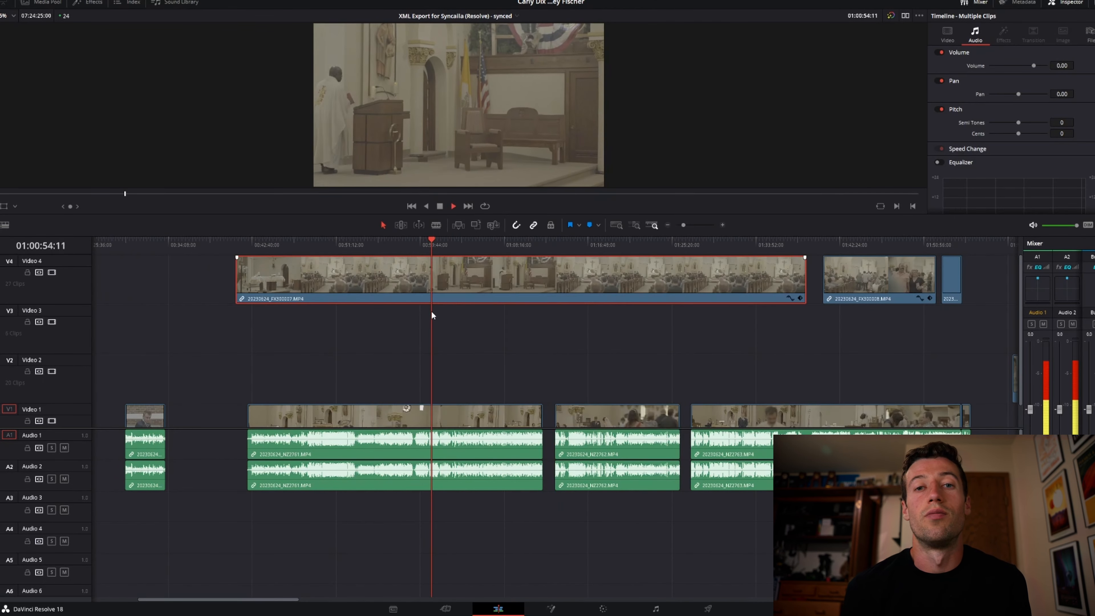
- Toggle the long ceremony clip on Video 4 off and on near 01:00:58 and 01:35:06 to compare both synced cameras
{"action": "key", "text": "d"}
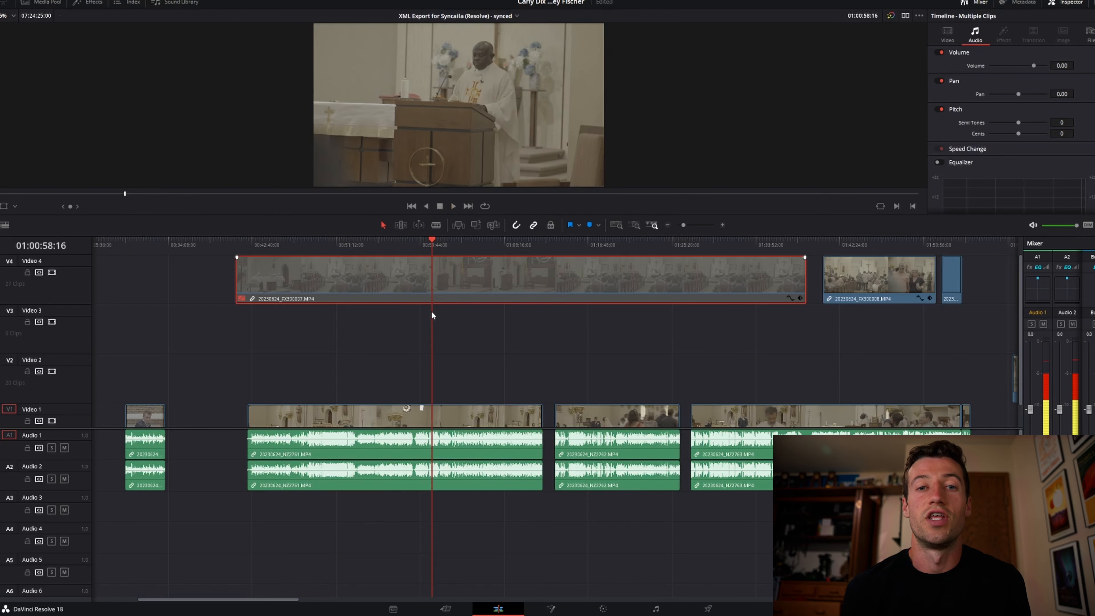
{"action": "key", "text": "d"}
{"action": "left_click", "coordinate": [635, 248]}
{"action": "scroll", "coordinate": [662, 247], "scroll_direction": "right", "scroll_amount": 2}
{"action": "left_click", "coordinate": [707, 246]}
{"action": "left_click", "coordinate": [689, 245]}
{"action": "key", "text": "d"}
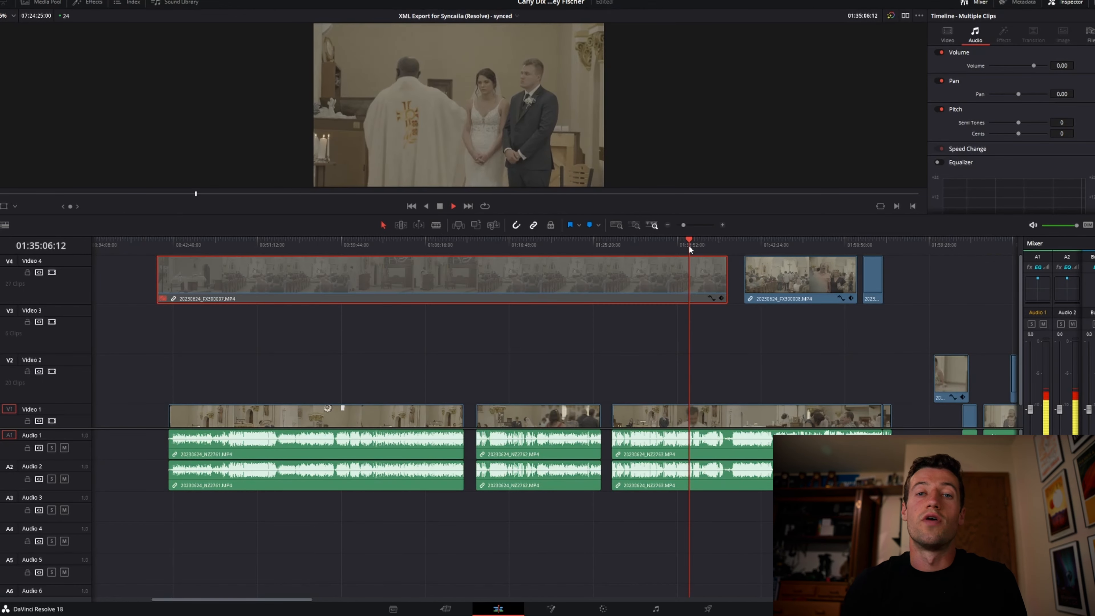
{"action": "key", "text": "d"}
- Play the short clip at the end of the ceremony on Video 4, near 01:52:46
{"action": "left_click", "coordinate": [762, 246]}
{"action": "scroll", "coordinate": [711, 307], "scroll_direction": "right", "scroll_amount": 4}
{"action": "left_click", "coordinate": [690, 242]}
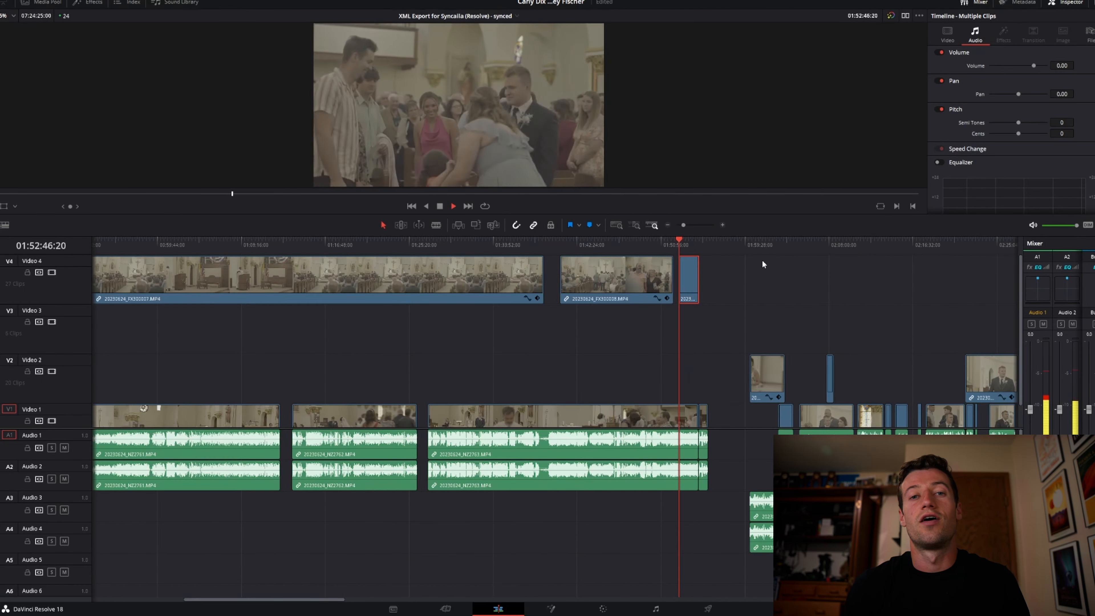